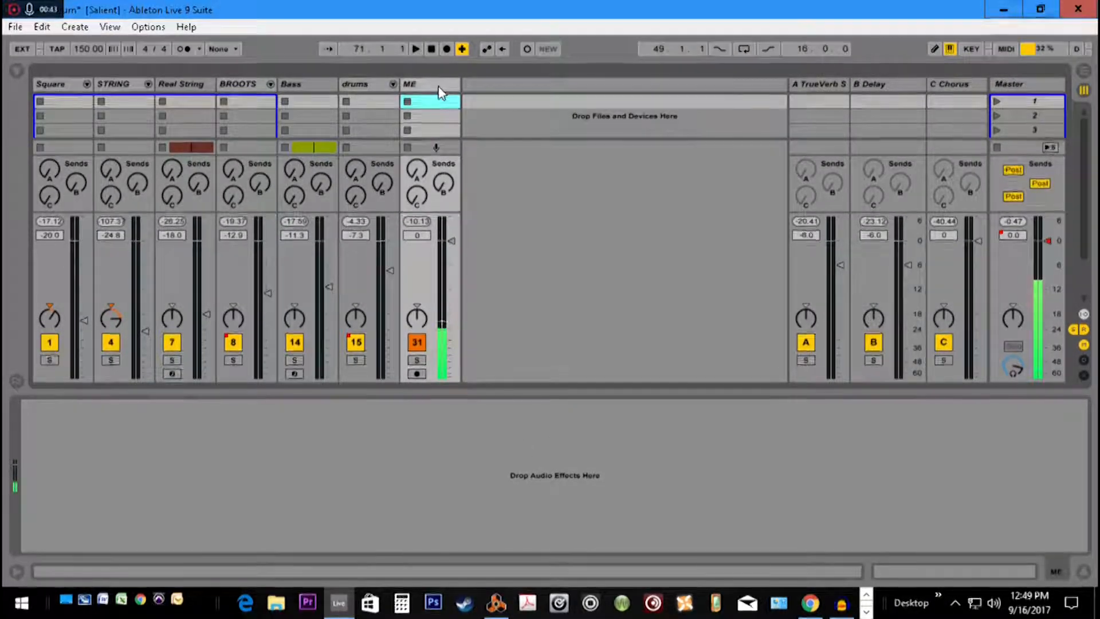
Set the arrangement's fixed grid to 1 Bar and the loop range to eight bars starting at bar 47, with the browser hidden
{"action": "key", "text": "Tab"}
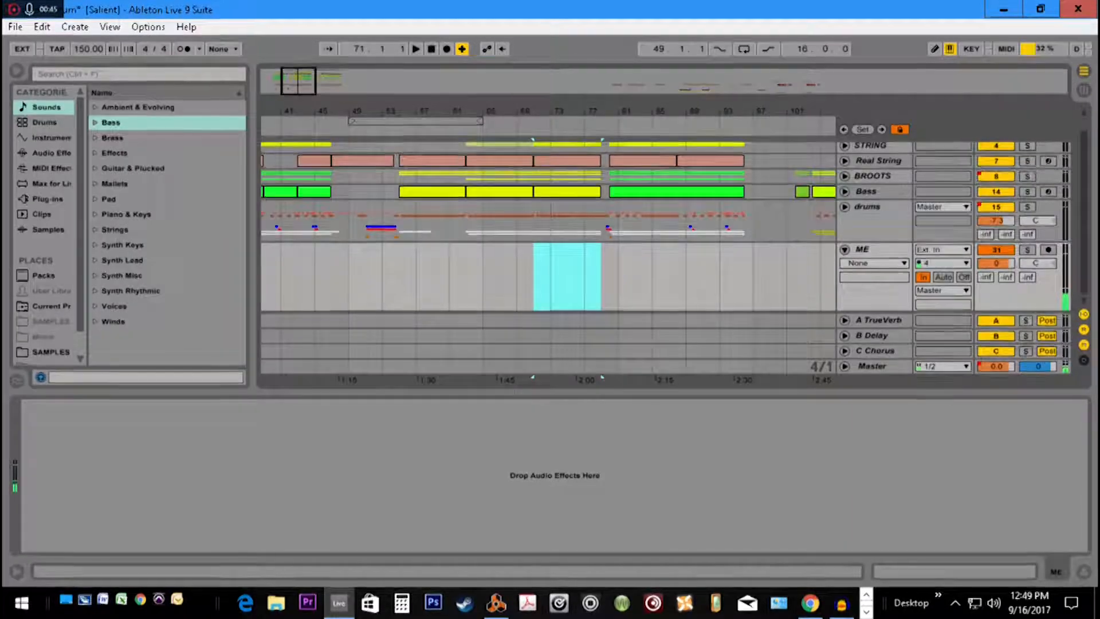
{"action": "left_click", "coordinate": [17, 71]}
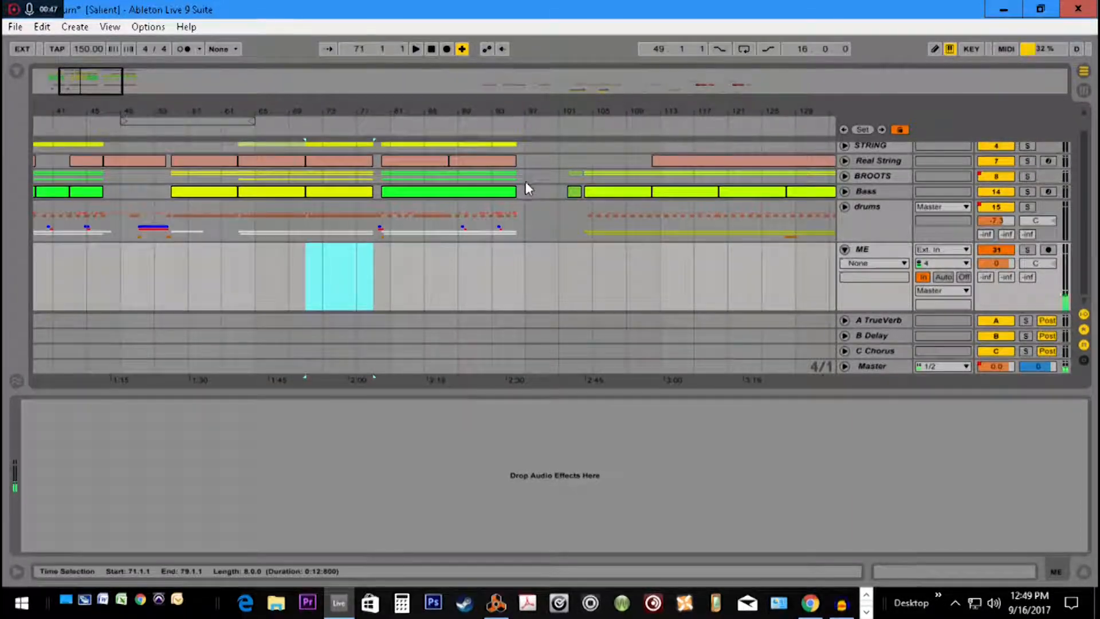
{"action": "scroll", "coordinate": [206, 203], "scroll_direction": "up", "scroll_amount": 1}
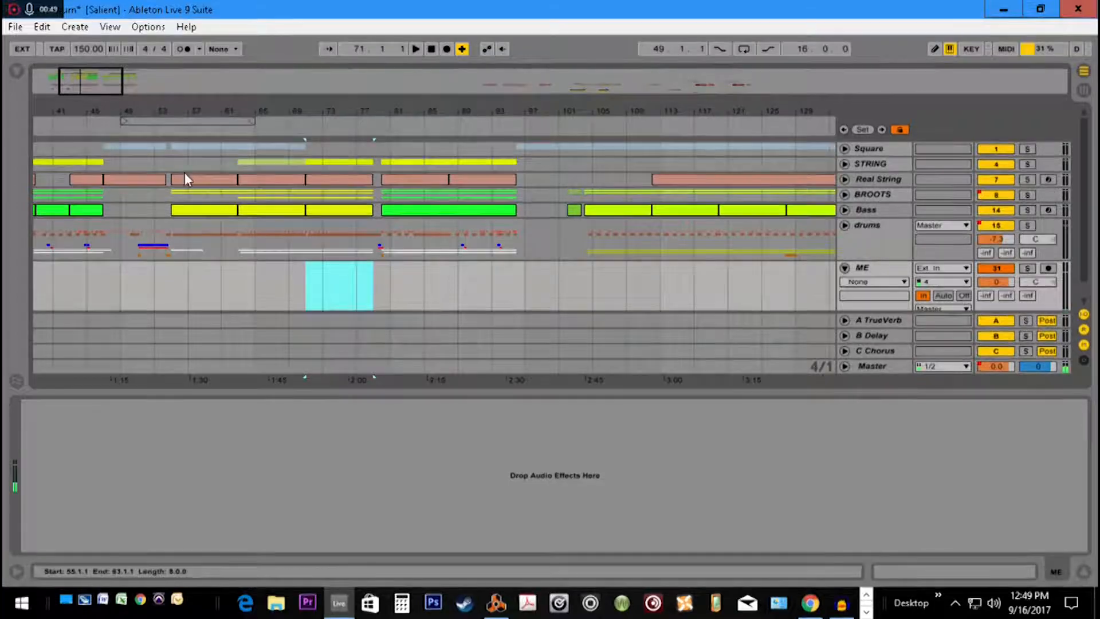
{"action": "left_click_drag", "start_coordinate": [493, 111], "coordinate": [875, 143]}
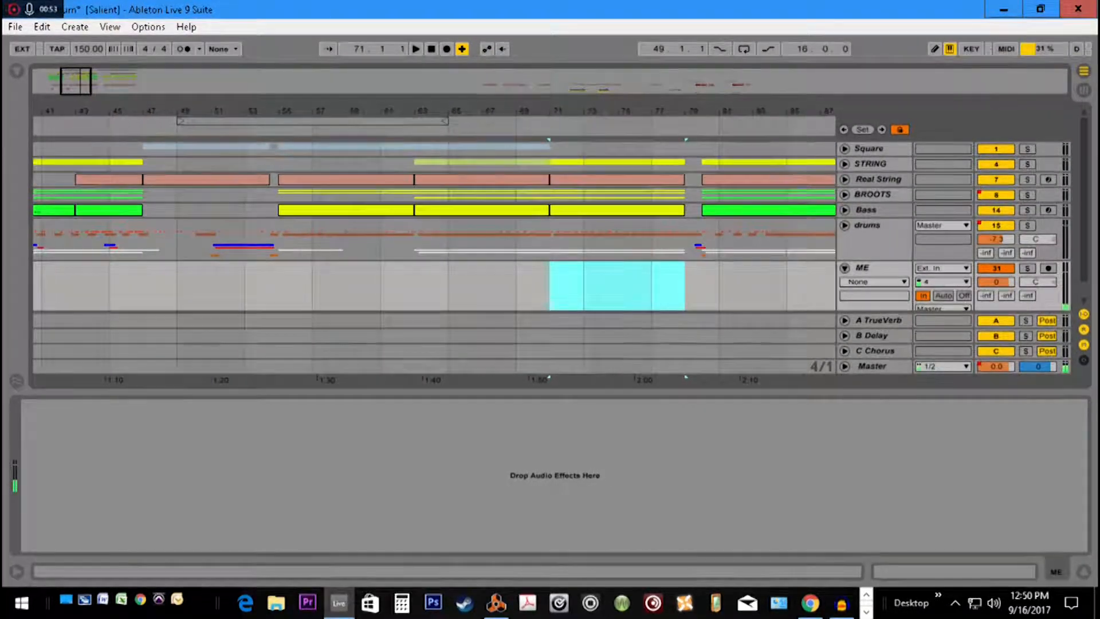
{"action": "right_click", "coordinate": [193, 170]}
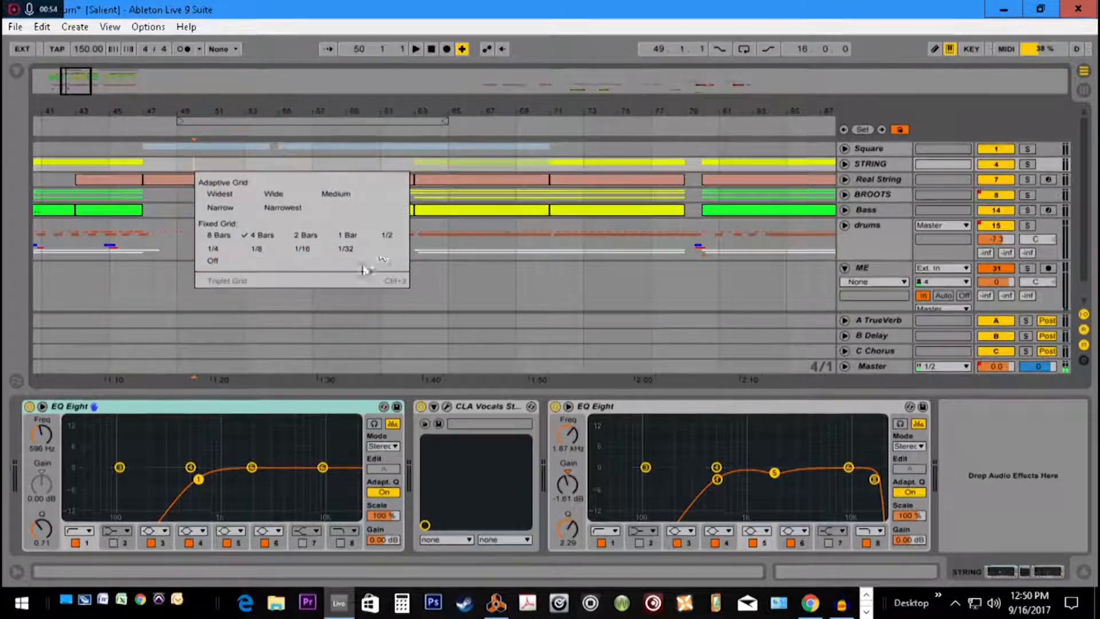
{"action": "left_click", "coordinate": [346, 235]}
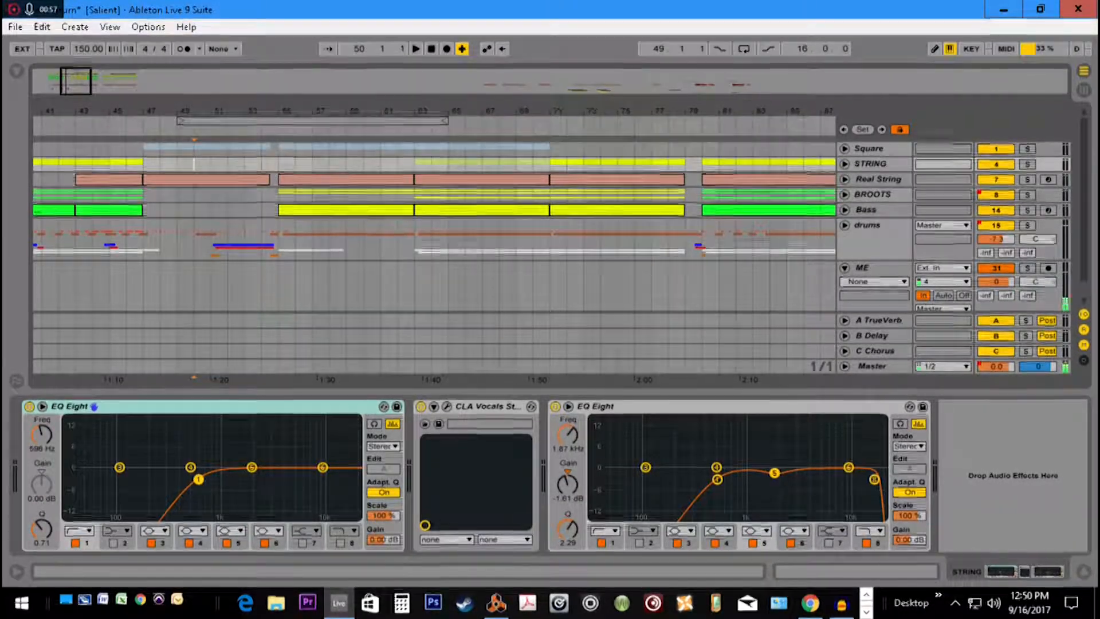
{"action": "left_click_drag", "start_coordinate": [180, 120], "coordinate": [147, 120]}
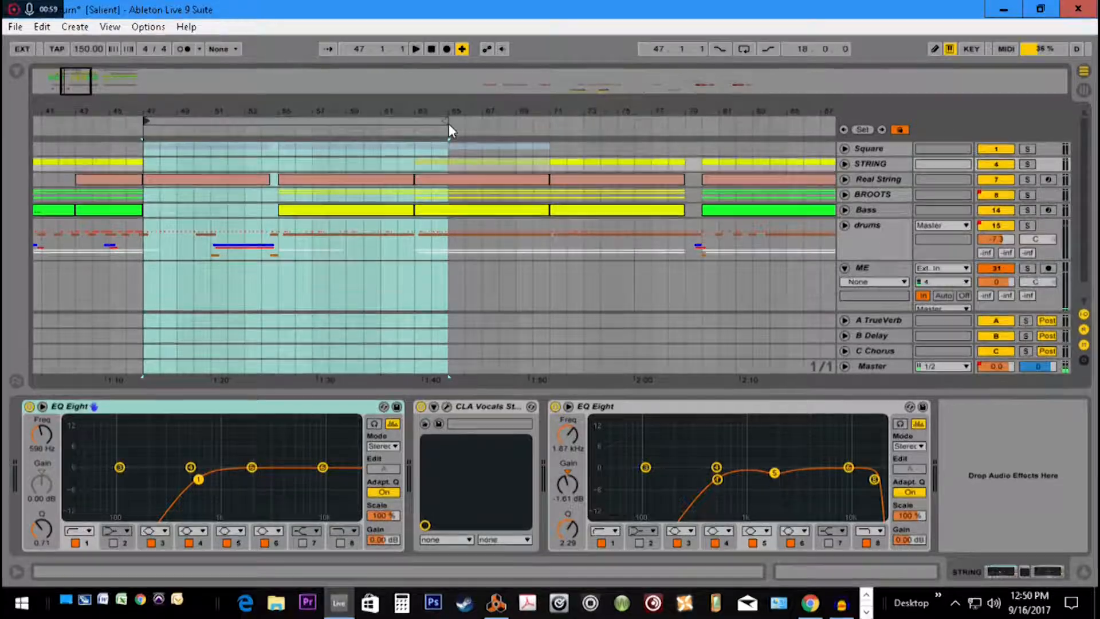
{"action": "left_click_drag", "start_coordinate": [449, 121], "coordinate": [278, 120]}
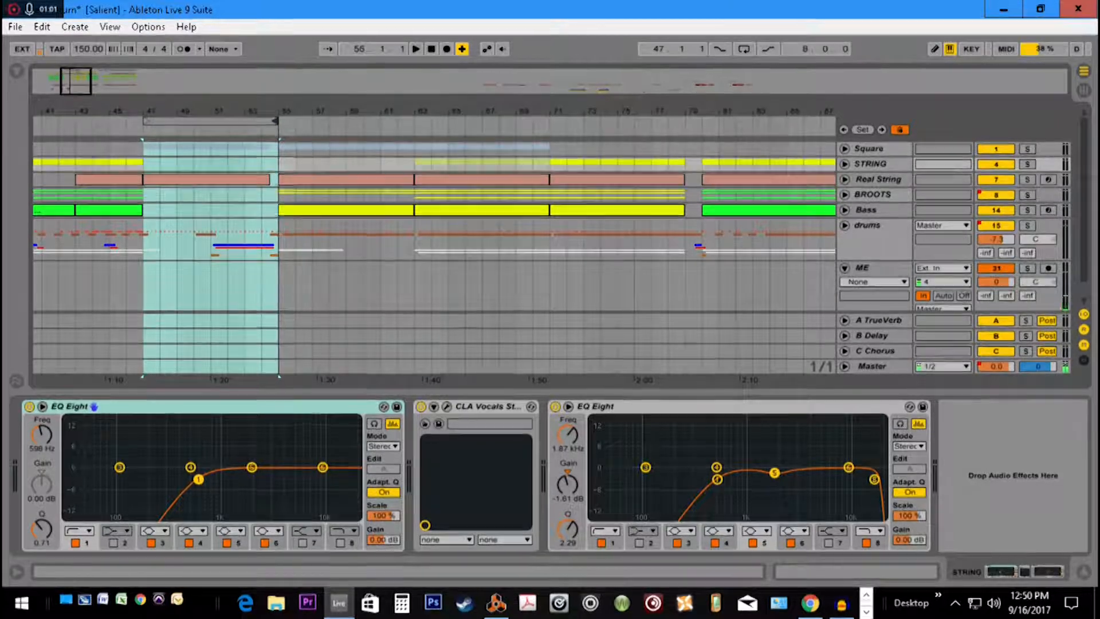
Review the device chains on the Bass, BROOTS and Real String tracks in the session mixer
{"action": "key", "text": "Tab"}
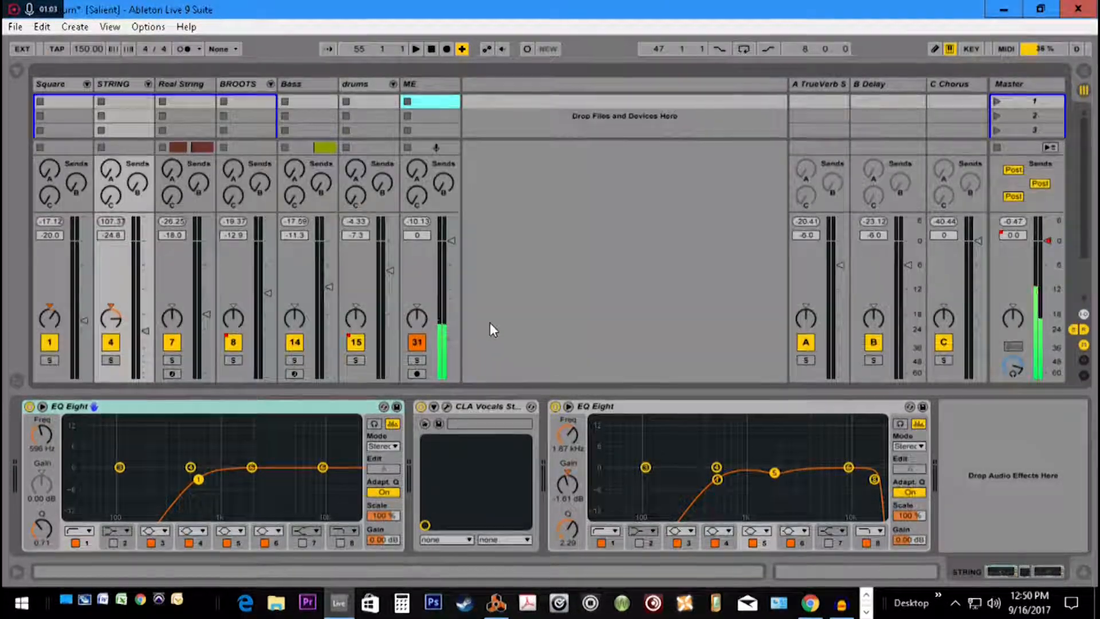
{"action": "left_click", "coordinate": [365, 86]}
{"action": "left_click", "coordinate": [325, 87]}
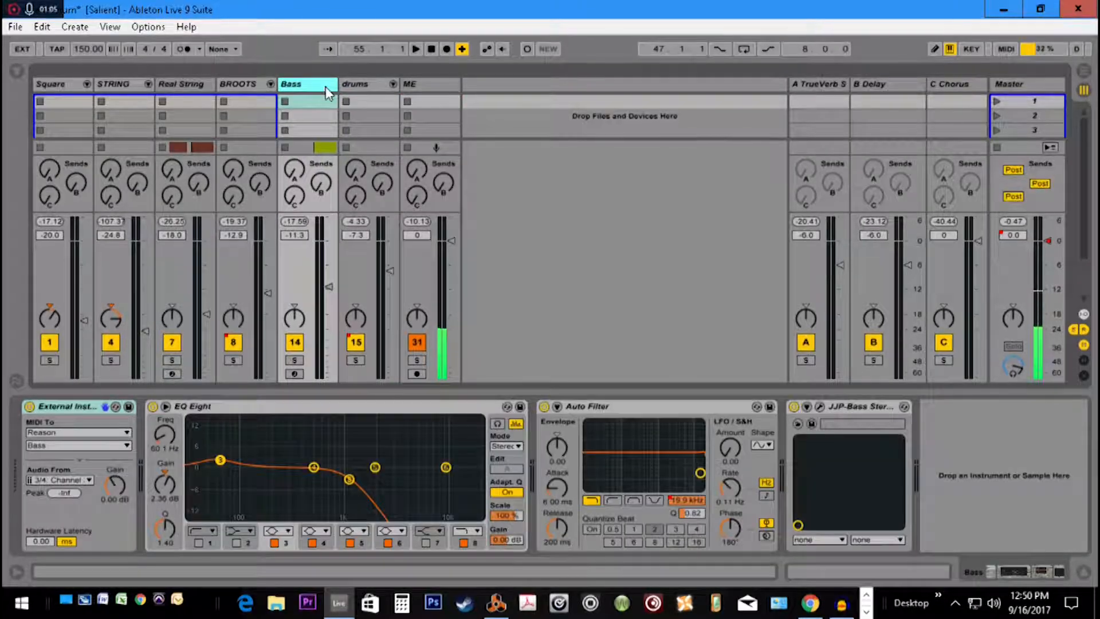
{"action": "left_click", "coordinate": [249, 87]}
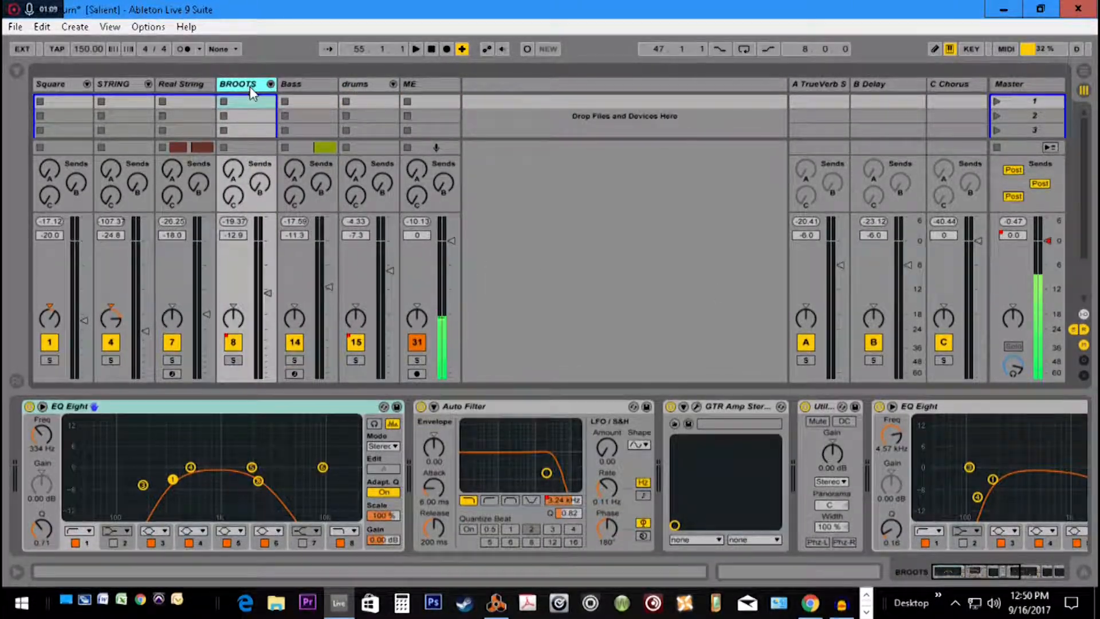
{"action": "left_click_drag", "start_coordinate": [976, 576], "coordinate": [900, 572]}
{"action": "left_click", "coordinate": [188, 87]}
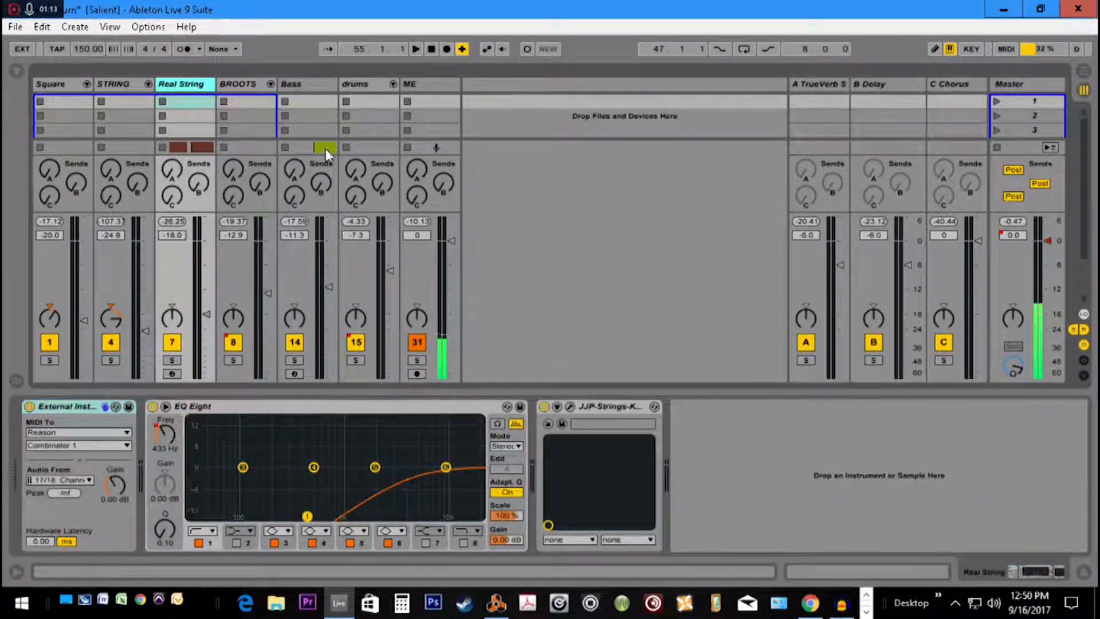
Enable looping in the arrangement and play through the eight-bar section from bar 47
{"action": "key", "text": "Tab"}
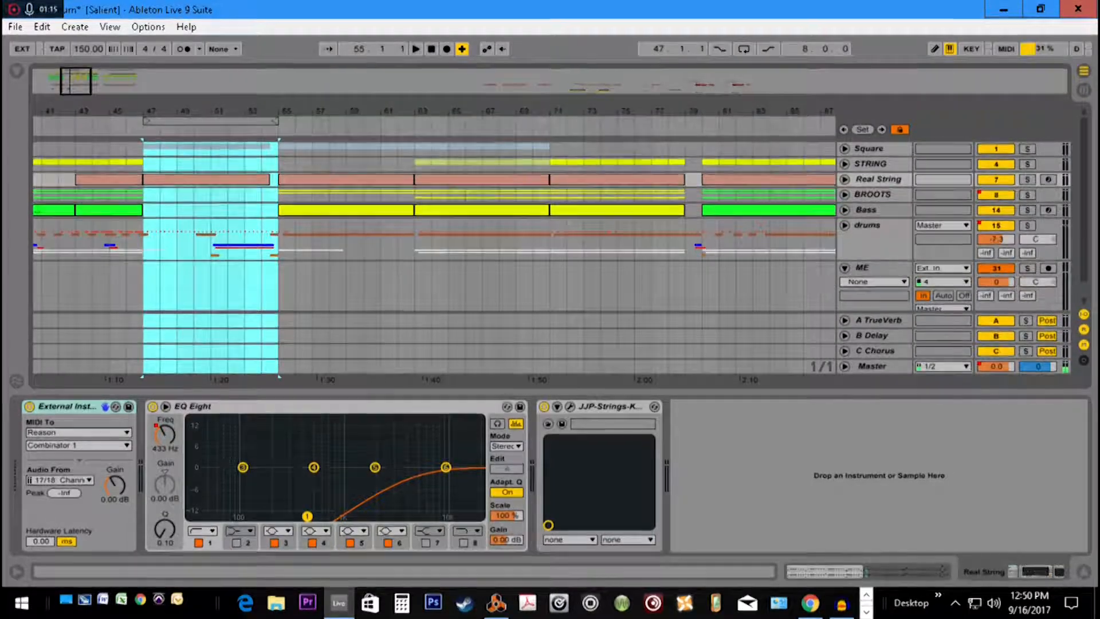
{"action": "left_click", "coordinate": [743, 49]}
{"action": "key", "text": "space"}
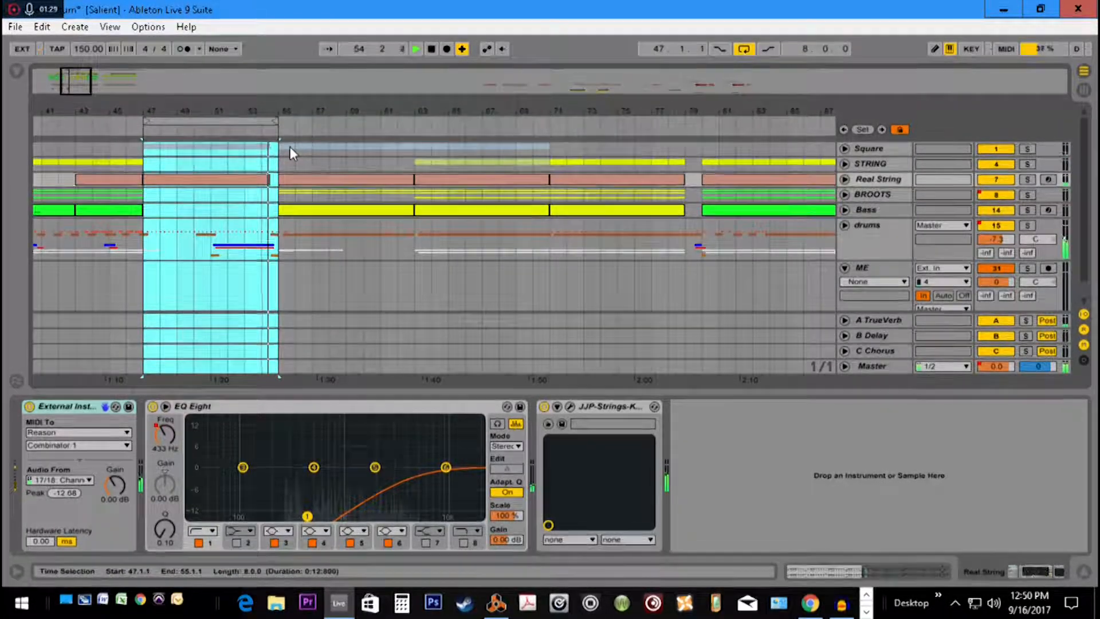
{"action": "key", "text": "space"}
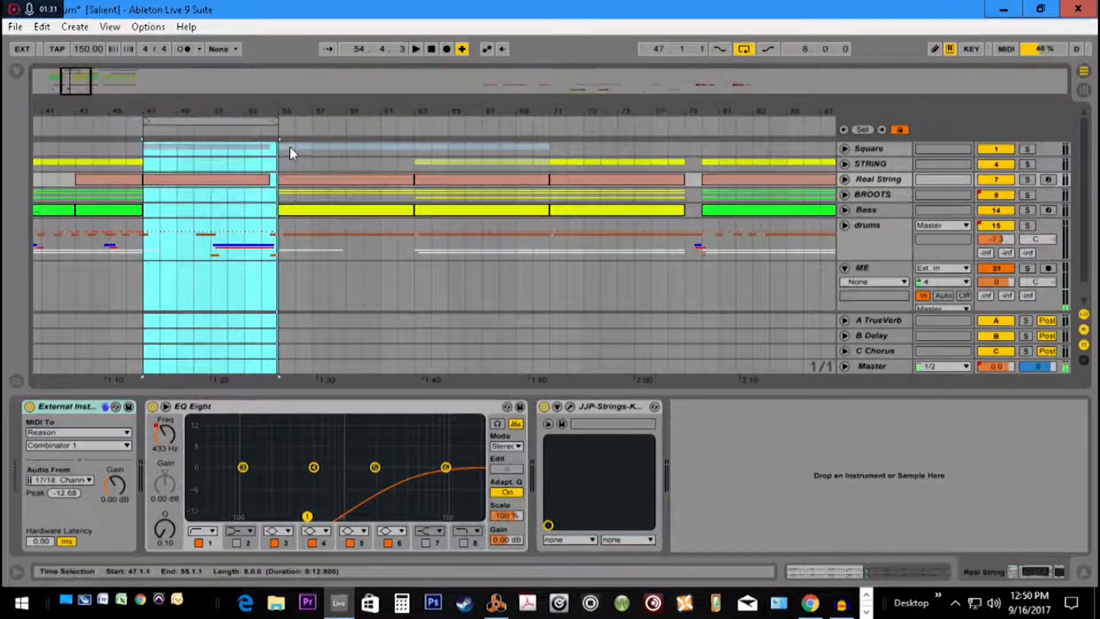
Reveal a fourth scene row above the session mixer and show the Audio Effects category in the browser
{"action": "key", "text": "Tab"}
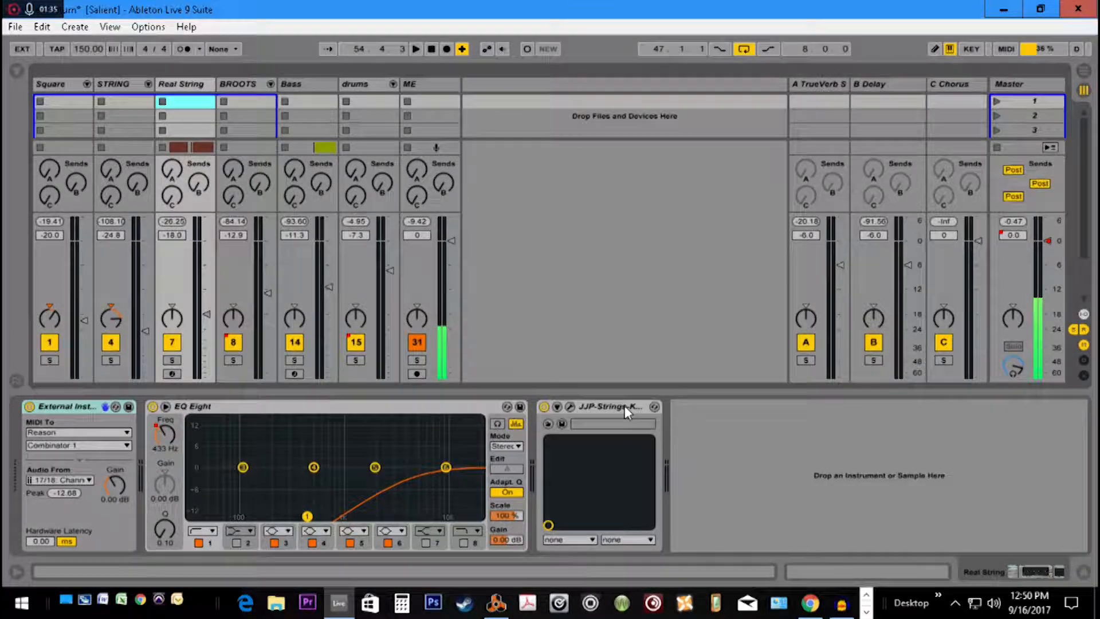
{"action": "left_click_drag", "start_coordinate": [402, 213], "coordinate": [401, 234]}
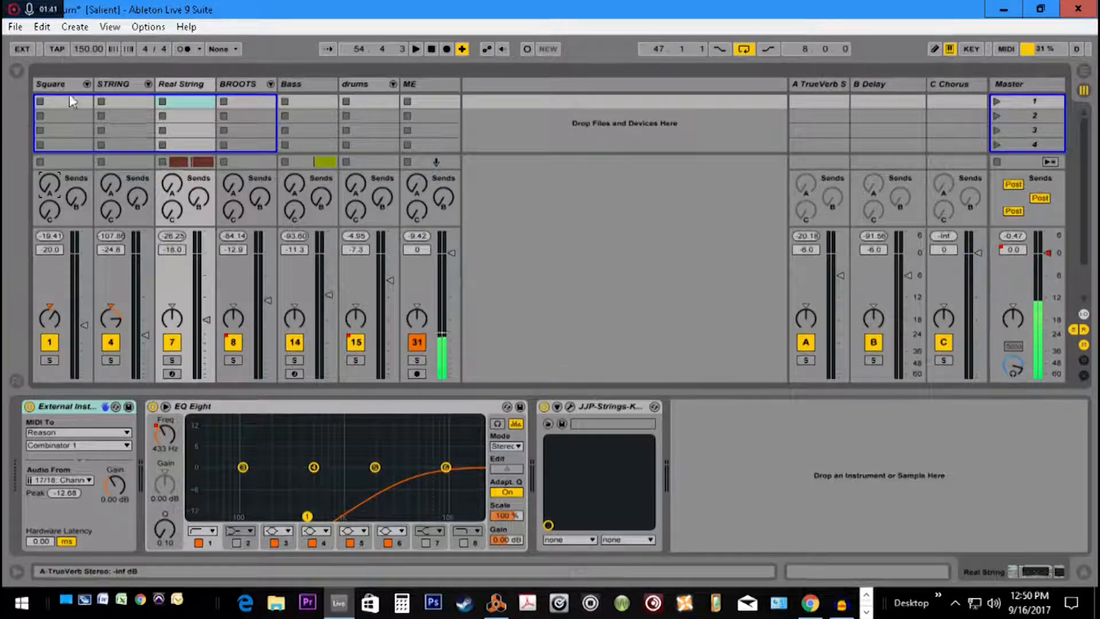
{"action": "left_click", "coordinate": [17, 71]}
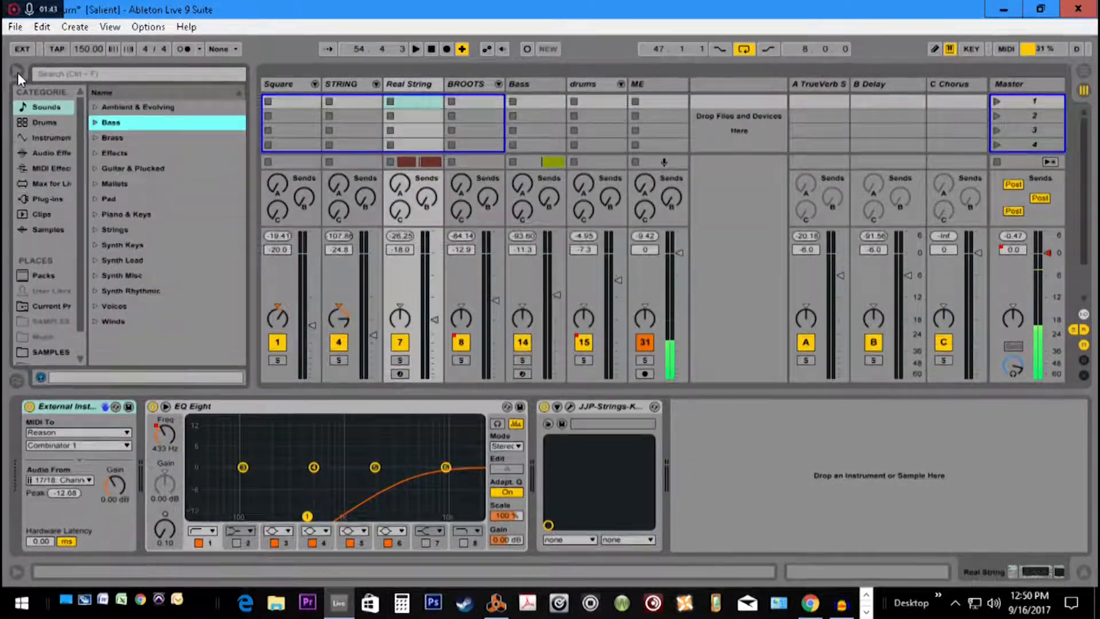
{"action": "left_click", "coordinate": [56, 153]}
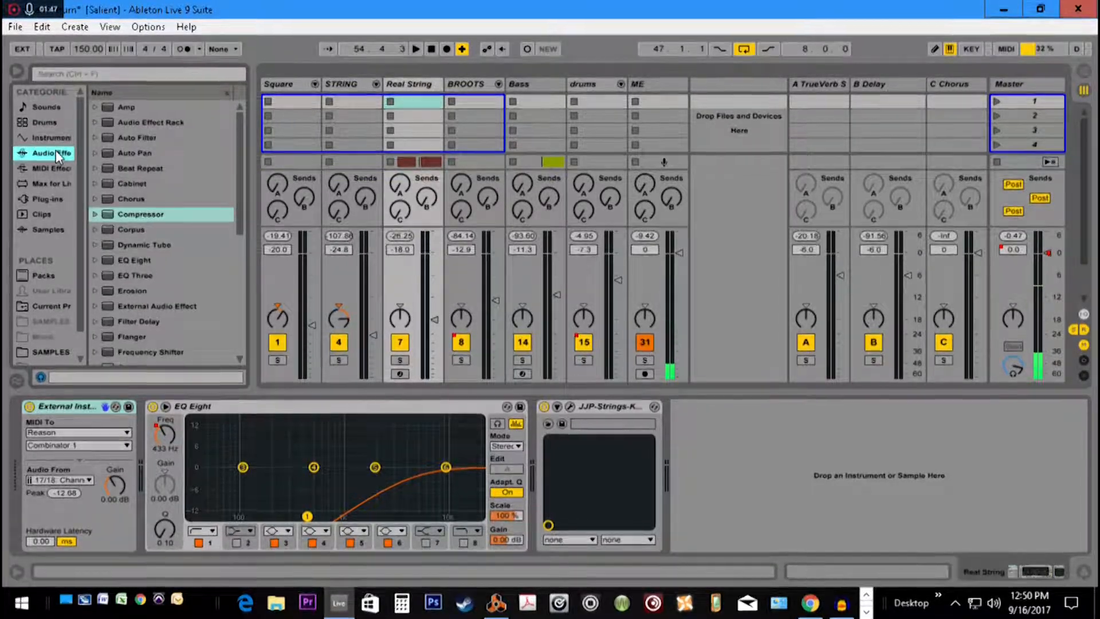
Look through the list of built-in audio effects in the browser
{"action": "left_click", "coordinate": [10, 71]}
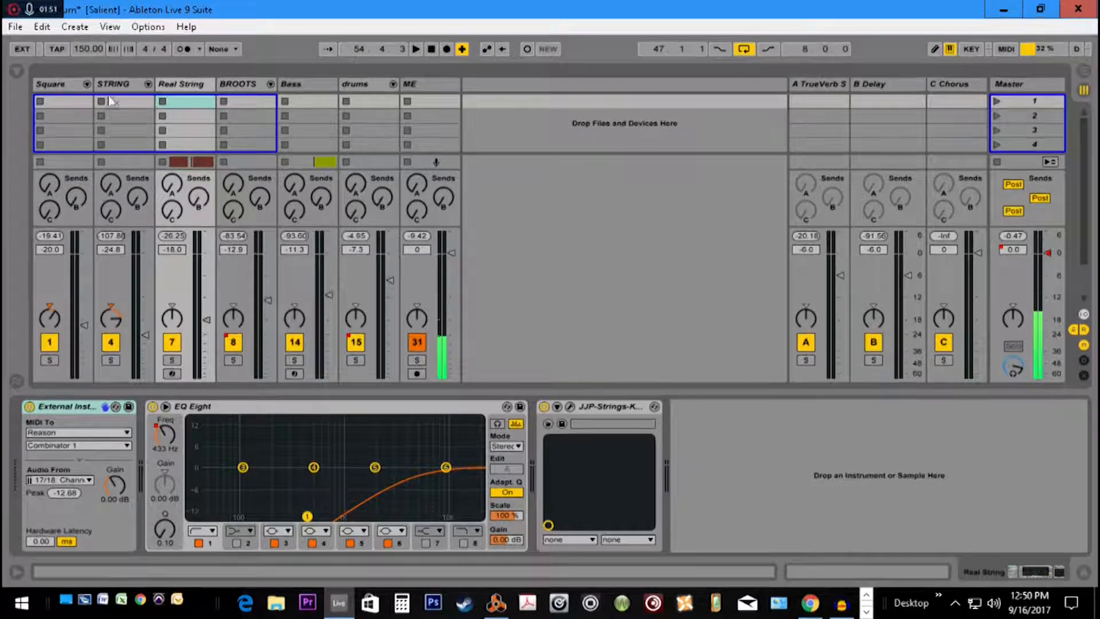
{"action": "left_click", "coordinate": [15, 70]}
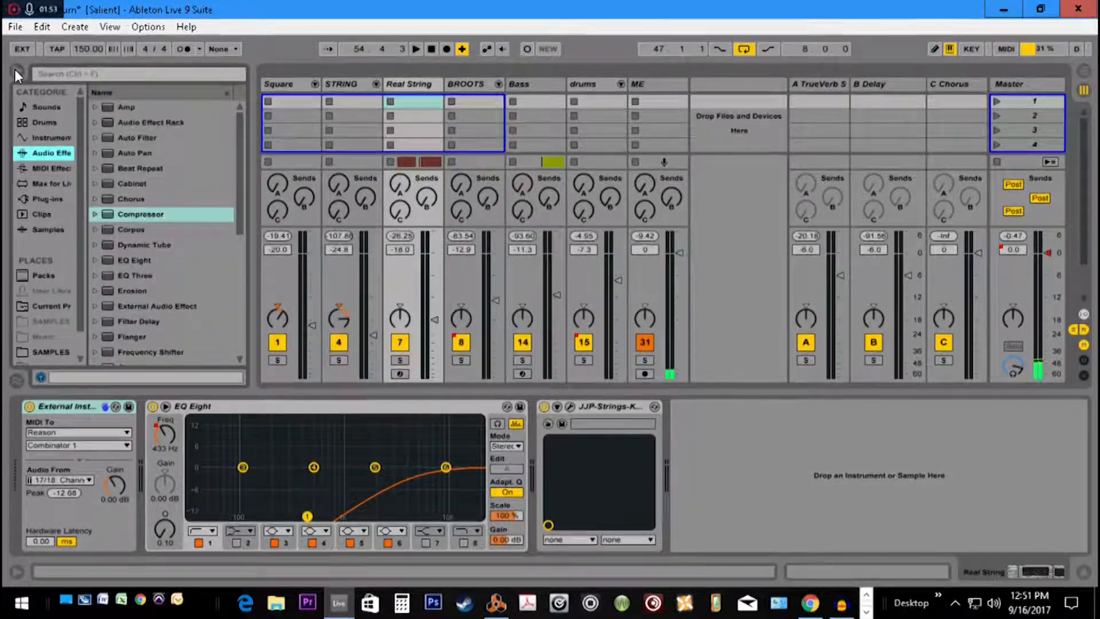
{"action": "scroll", "coordinate": [124, 197], "scroll_direction": "down", "scroll_amount": 4}
{"action": "scroll", "coordinate": [123, 197], "scroll_direction": "down", "scroll_amount": 2}
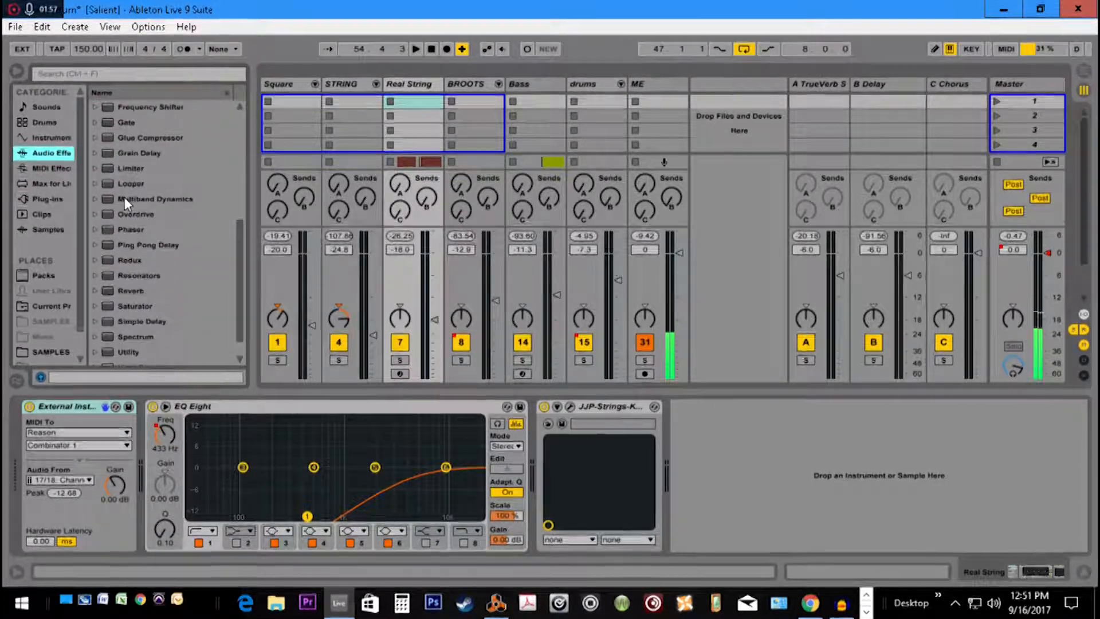
{"action": "scroll", "coordinate": [124, 197], "scroll_direction": "up", "scroll_amount": 2}
{"action": "scroll", "coordinate": [123, 197], "scroll_direction": "up", "scroll_amount": 4}
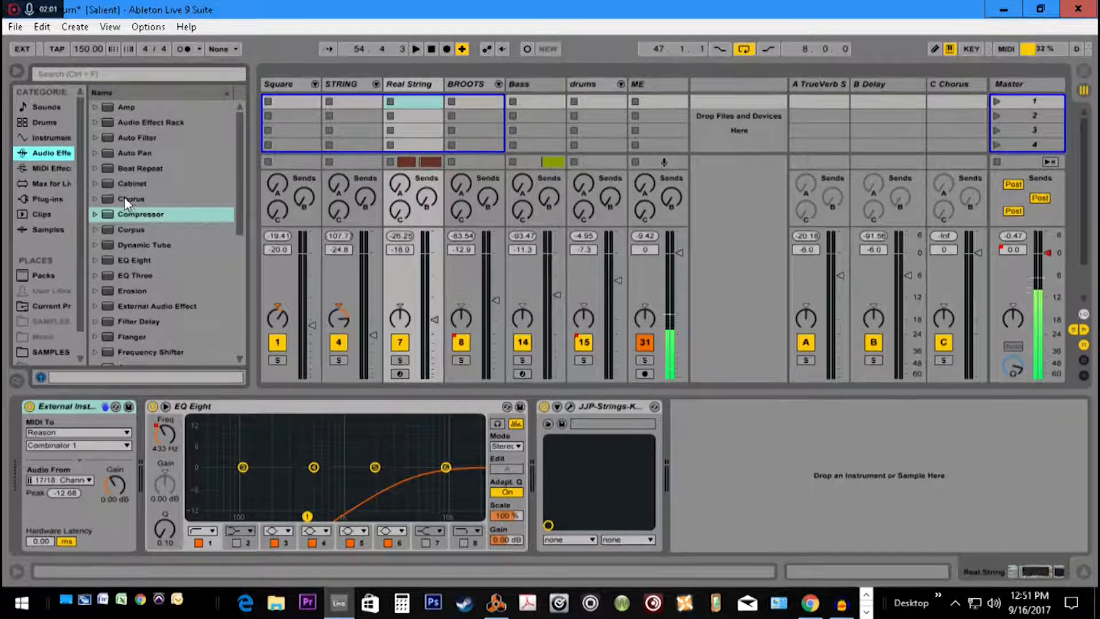
Solo the Square group and the ME track, and play the looped section
{"action": "left_click", "coordinate": [283, 83]}
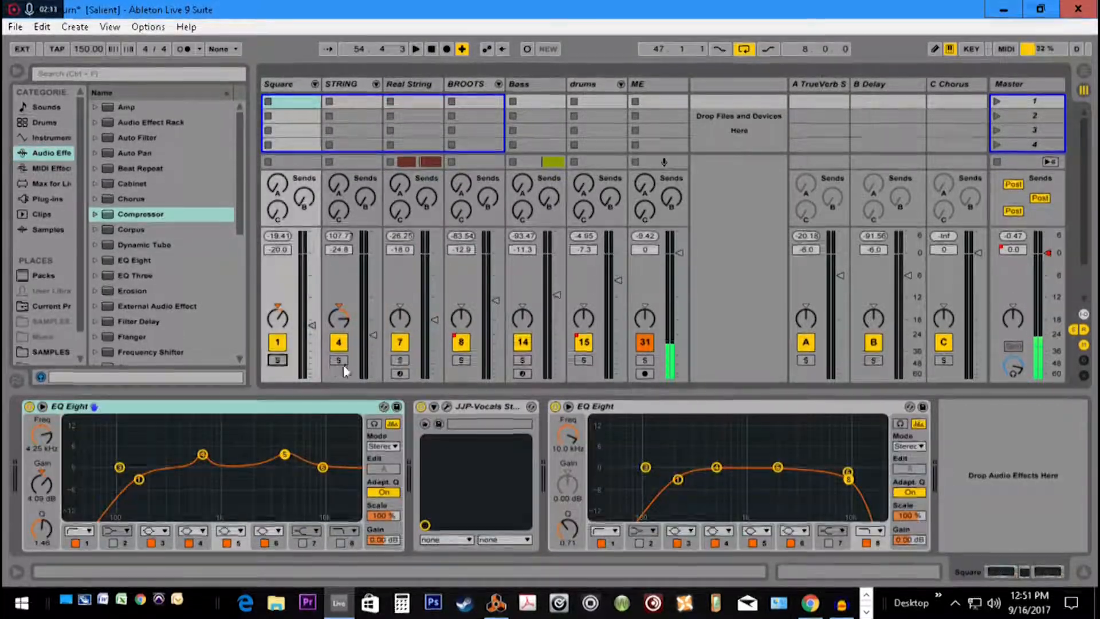
{"action": "left_click", "coordinate": [644, 360]}
{"action": "left_click", "coordinate": [278, 361], "text": "ctrl"}
{"action": "key", "text": "space"}
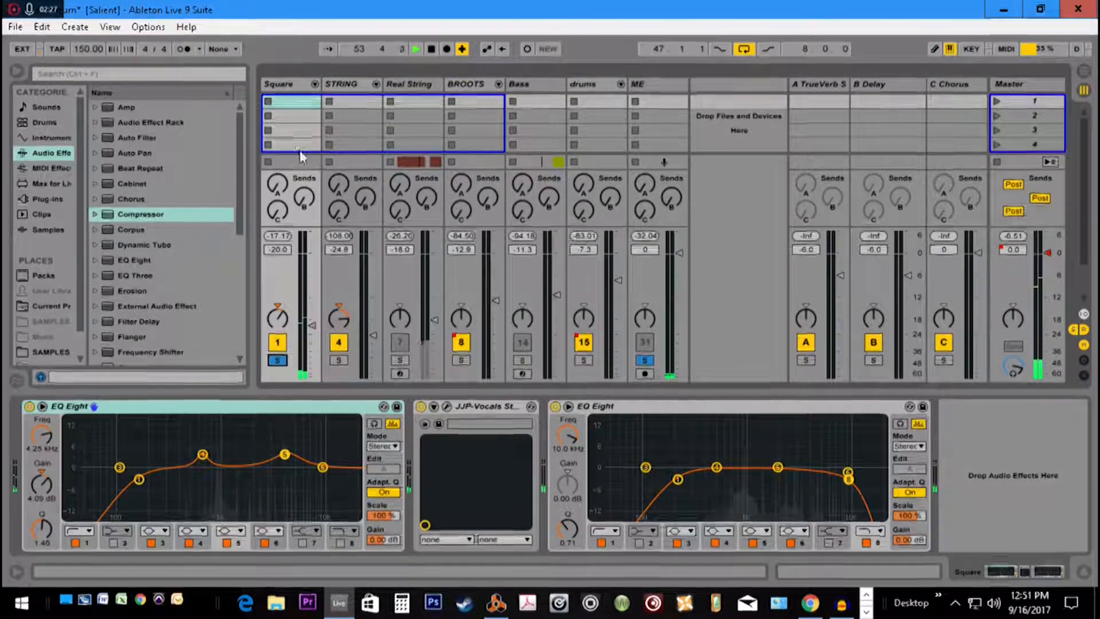
{"action": "key", "text": "space"}
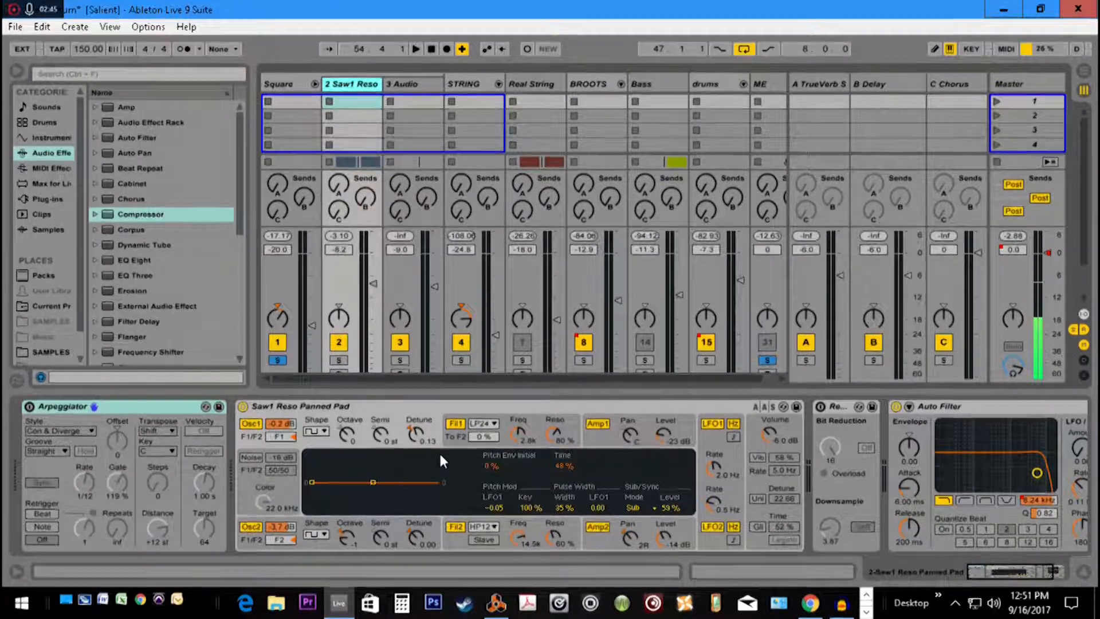
Inspect the devices on the Saw1 Reso and 3 Audio tracks inside the Square group, and fold the group
{"action": "mouse_move", "coordinate": [998, 571]}
{"action": "left_mouse_down"}
{"action": "mouse_move", "coordinate": [1010, 571]}
{"action": "mouse_move", "coordinate": [983, 571]}
{"action": "left_mouse_up"}
{"action": "left_click", "coordinate": [393, 100]}
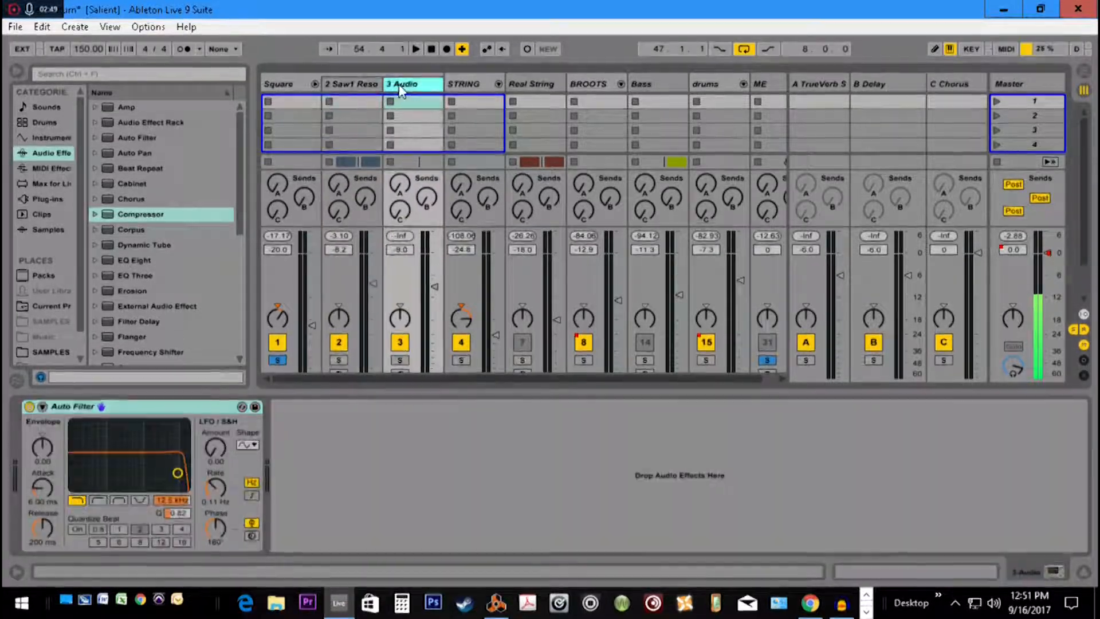
{"action": "left_click", "coordinate": [368, 89]}
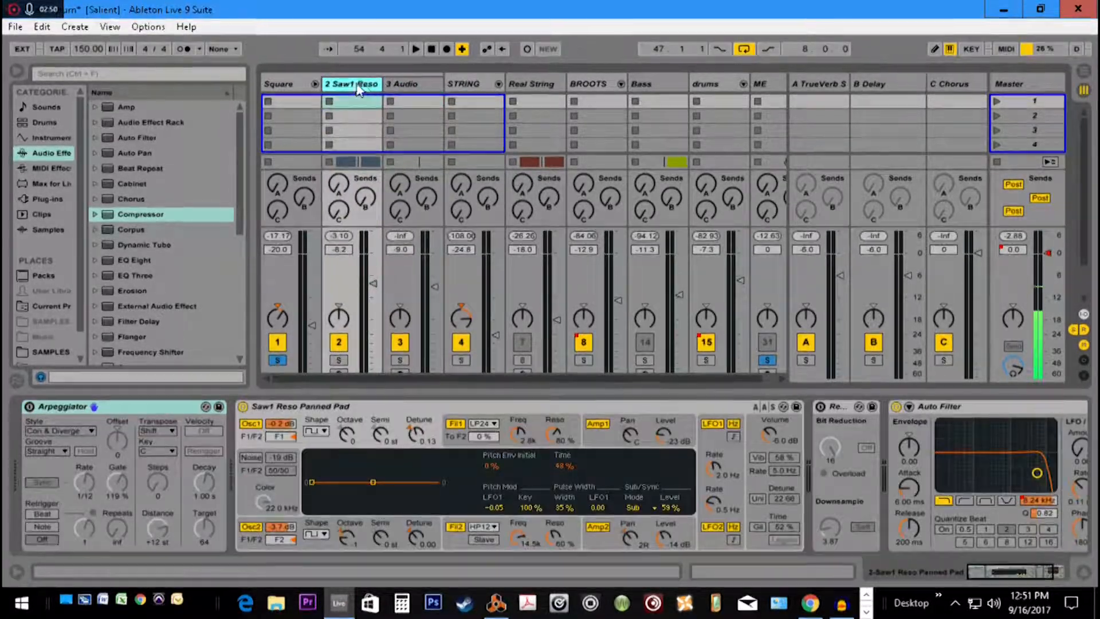
{"action": "left_click", "coordinate": [315, 85]}
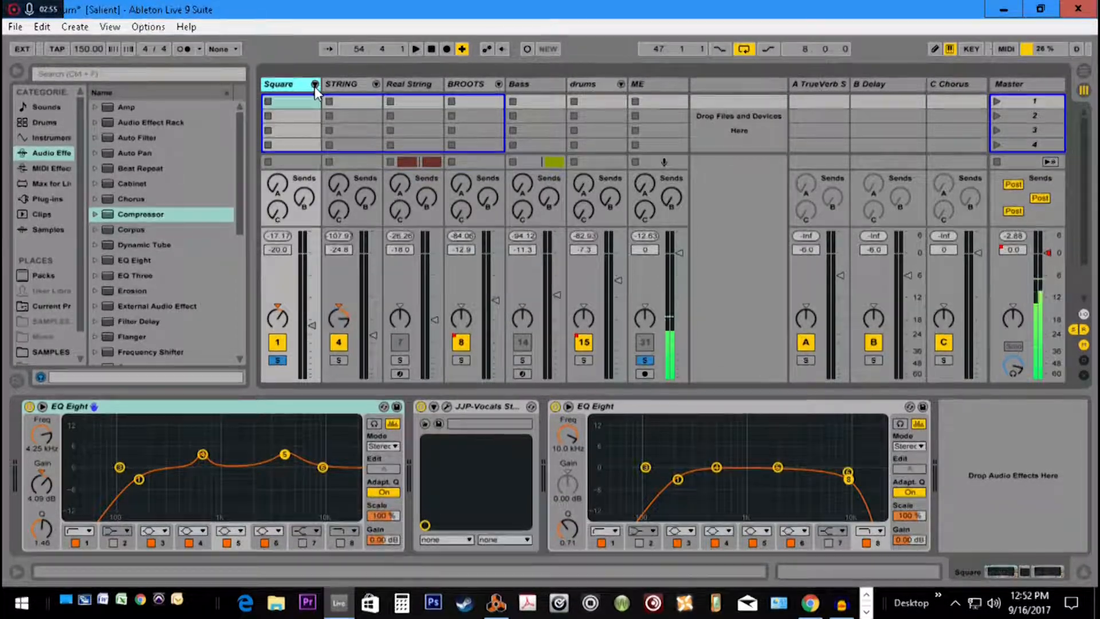
Add the Reverb audio effect to the end of the Square group's device chain
{"action": "scroll", "coordinate": [169, 301], "scroll_direction": "down", "scroll_amount": 2}
{"action": "scroll", "coordinate": [168, 301], "scroll_direction": "down", "scroll_amount": 6}
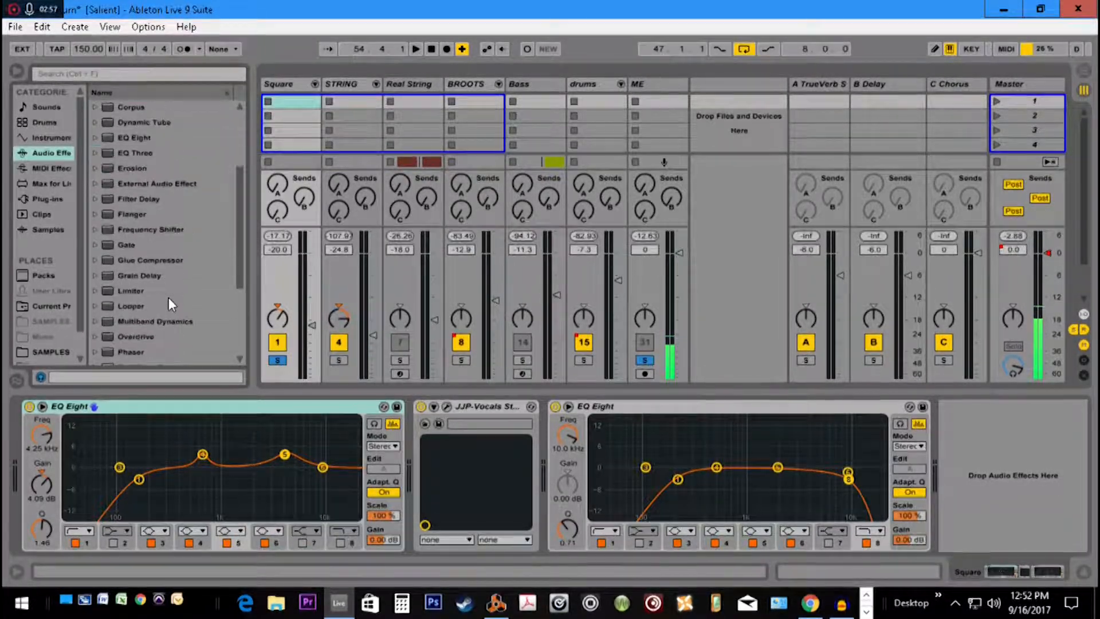
{"action": "scroll", "coordinate": [168, 297], "scroll_direction": "down", "scroll_amount": 1}
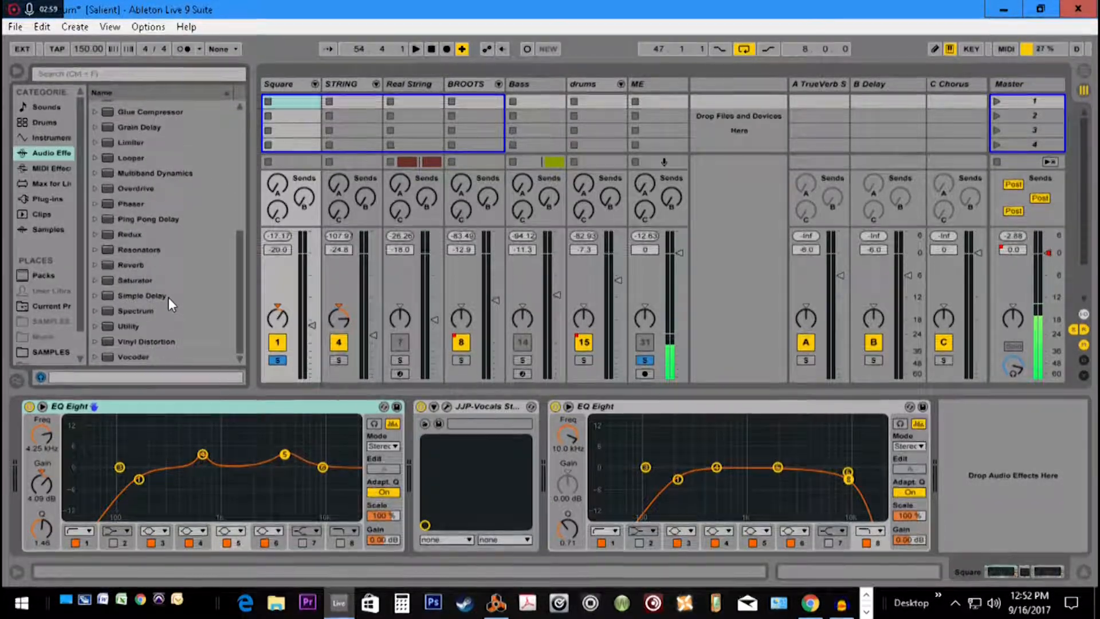
{"action": "left_click", "coordinate": [136, 266]}
{"action": "left_click_drag", "start_coordinate": [136, 266], "coordinate": [930, 414]}
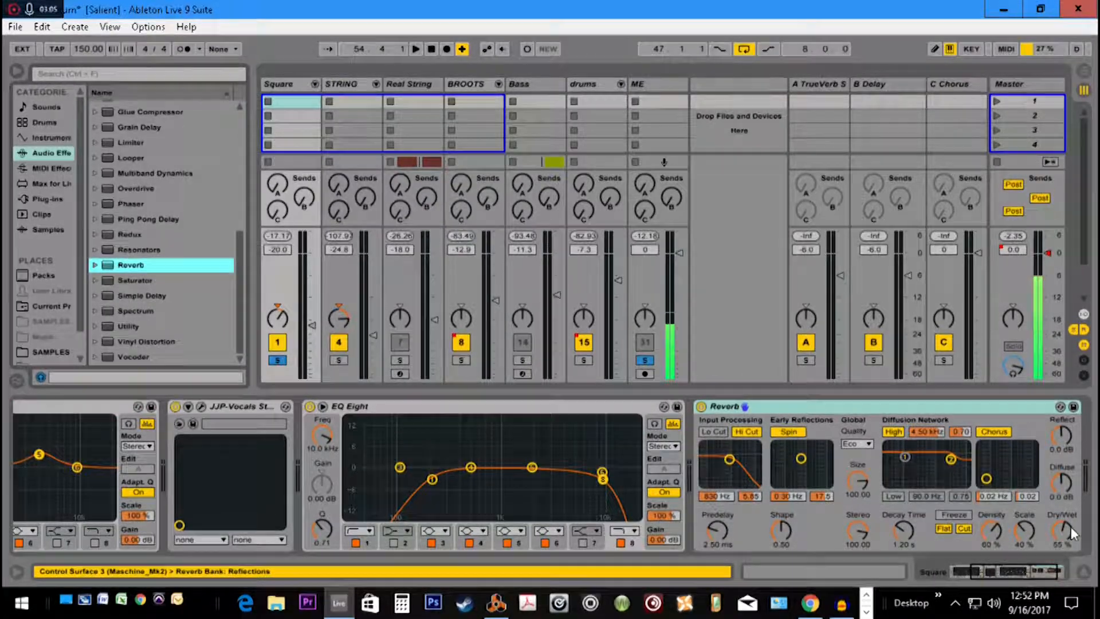
Play the loop while varying the Square group's Reverb Dry/Wet through 0%, 62% and 100%, stop playback, and settle it at 51%
{"action": "key", "text": "space"}
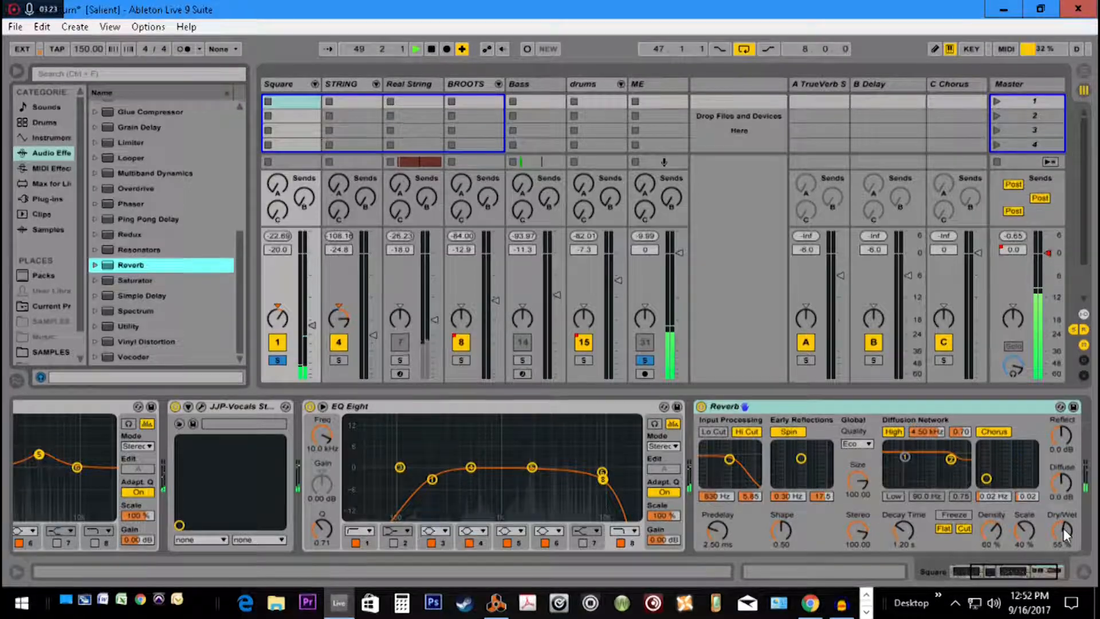
{"action": "left_click_drag", "start_coordinate": [1063, 528], "coordinate": [1063, 567]}
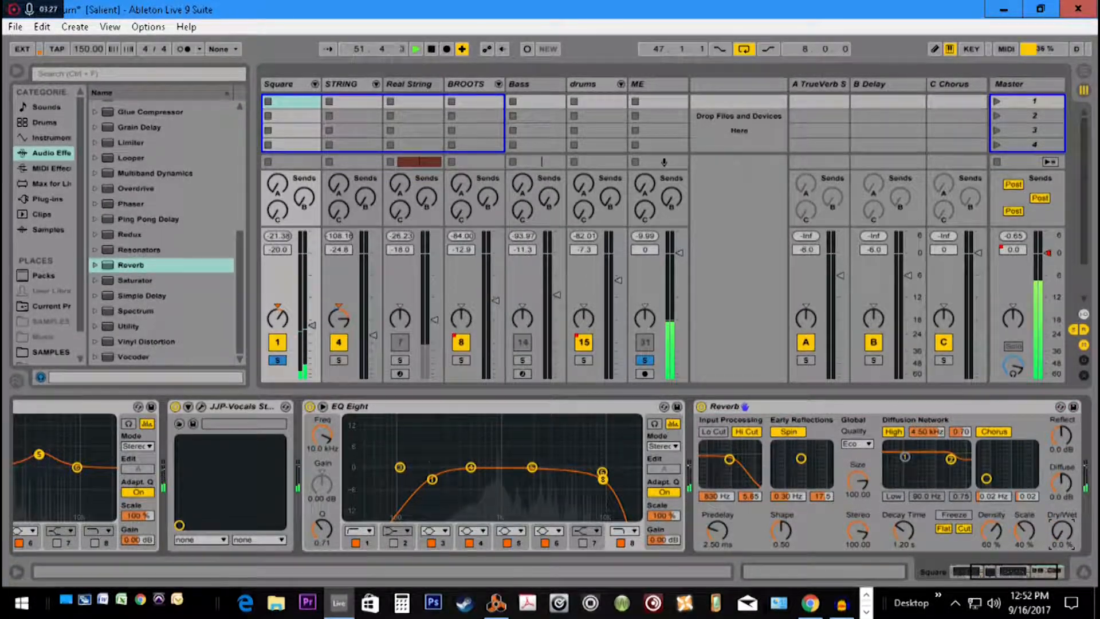
{"action": "left_click_drag", "start_coordinate": [1063, 528], "coordinate": [1063, 515]}
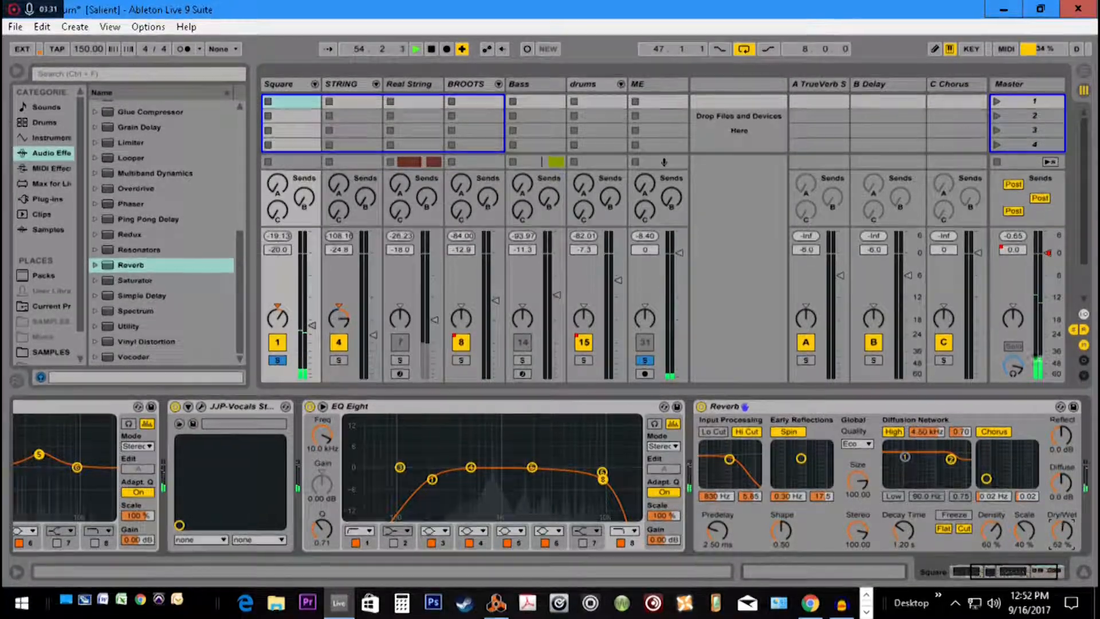
{"action": "left_click_drag", "start_coordinate": [1063, 515], "coordinate": [1063, 498]}
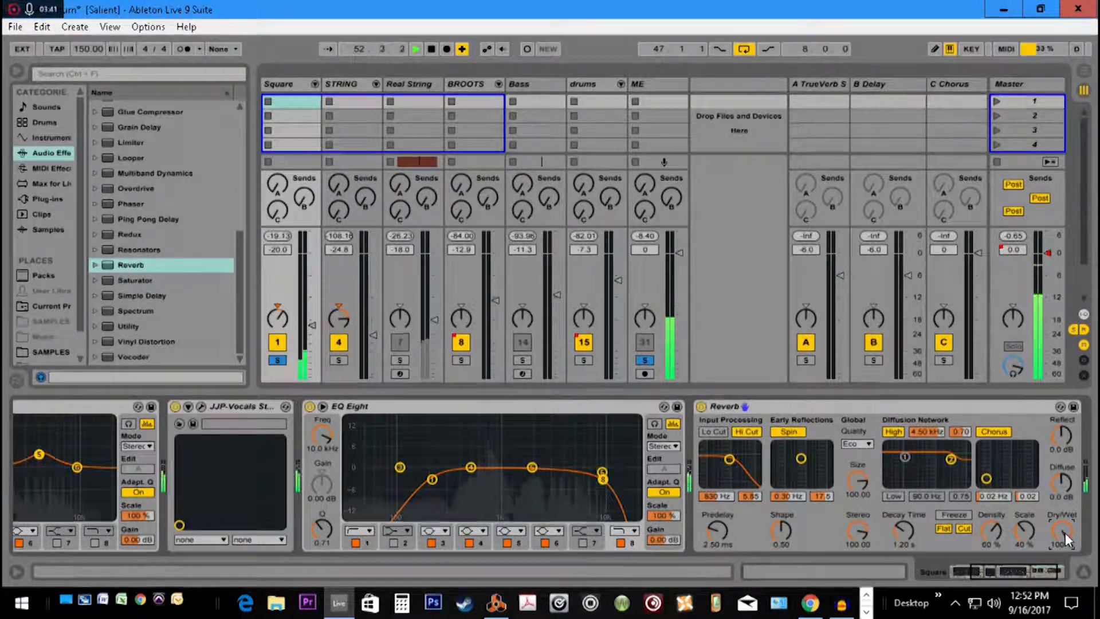
{"action": "left_click_drag", "start_coordinate": [1064, 533], "coordinate": [1065, 562]}
{"action": "key", "text": "space"}
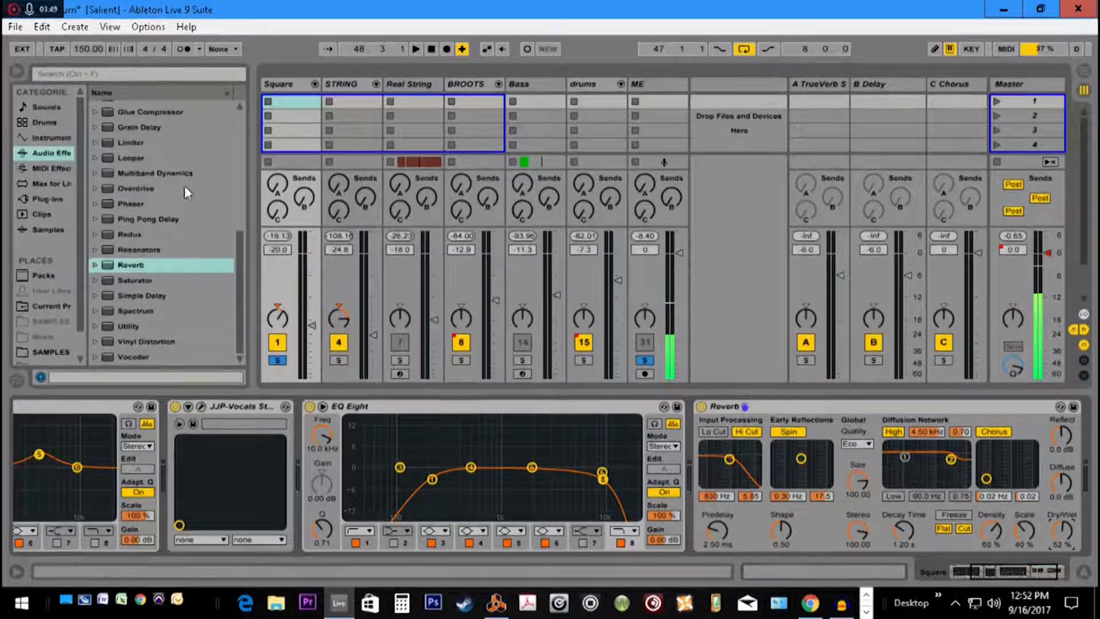
{"action": "left_click", "coordinate": [283, 83]}
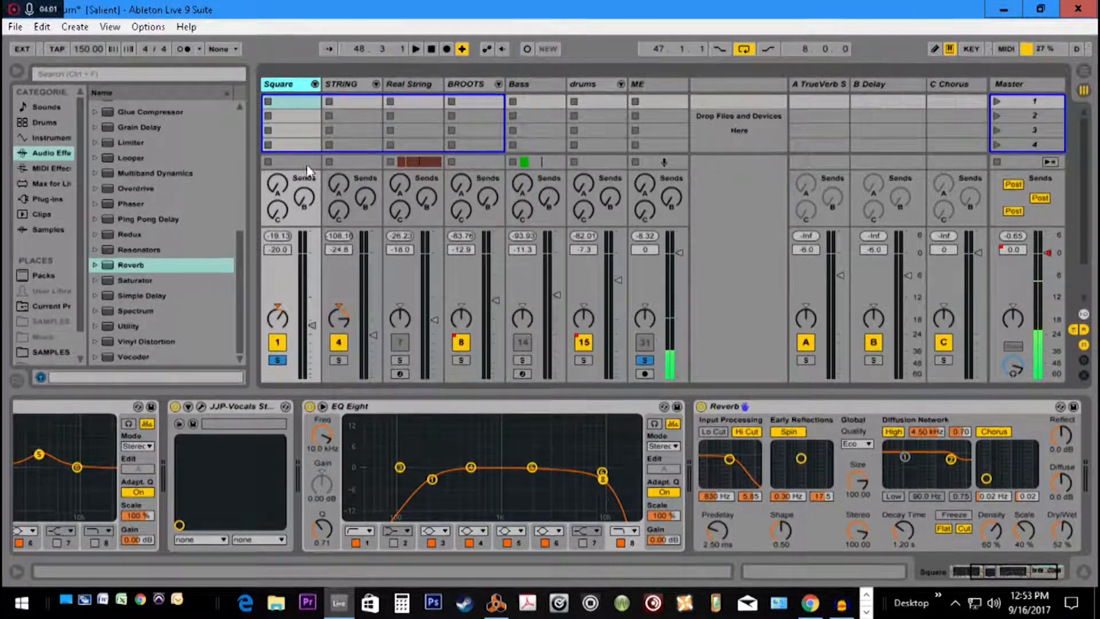
{"action": "mouse_move", "coordinate": [1063, 531]}
{"action": "left_mouse_down"}
{"action": "mouse_move", "coordinate": [1064, 519]}
{"action": "mouse_move", "coordinate": [1063, 528]}
{"action": "left_mouse_up"}
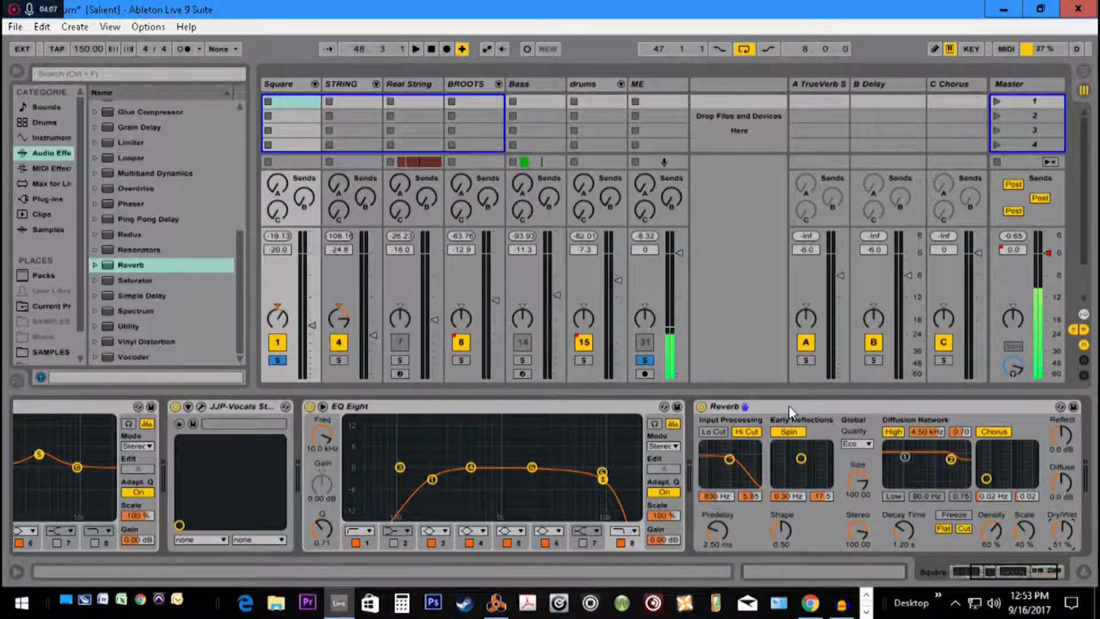
Bypass the Reverb on the Square group and solo the A TrueVerb return track
{"action": "left_click", "coordinate": [701, 407]}
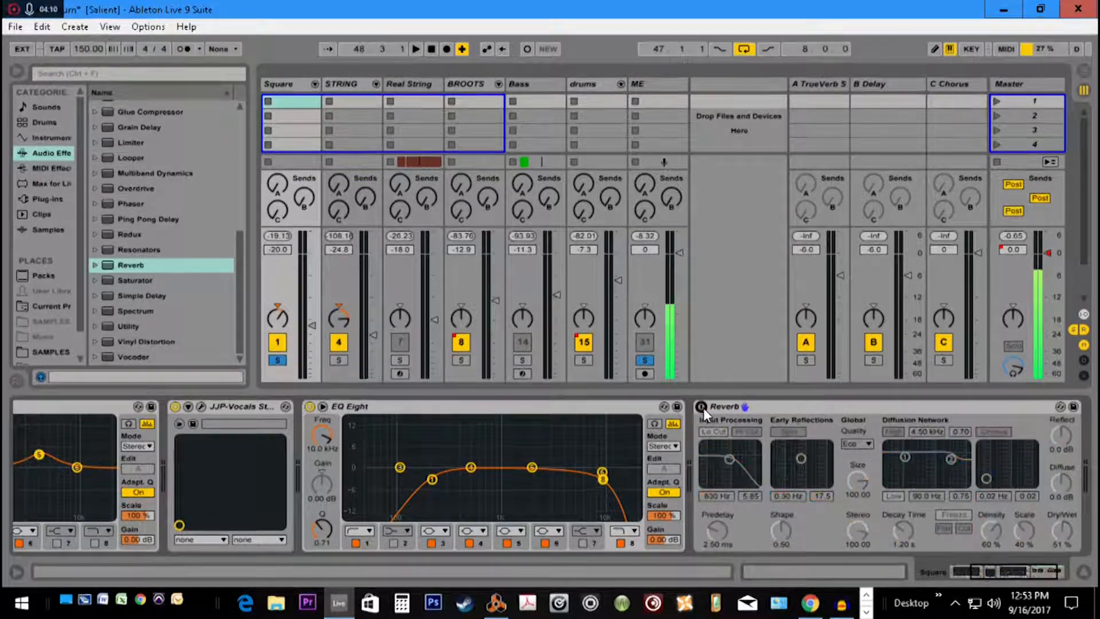
{"action": "left_click", "coordinate": [826, 88]}
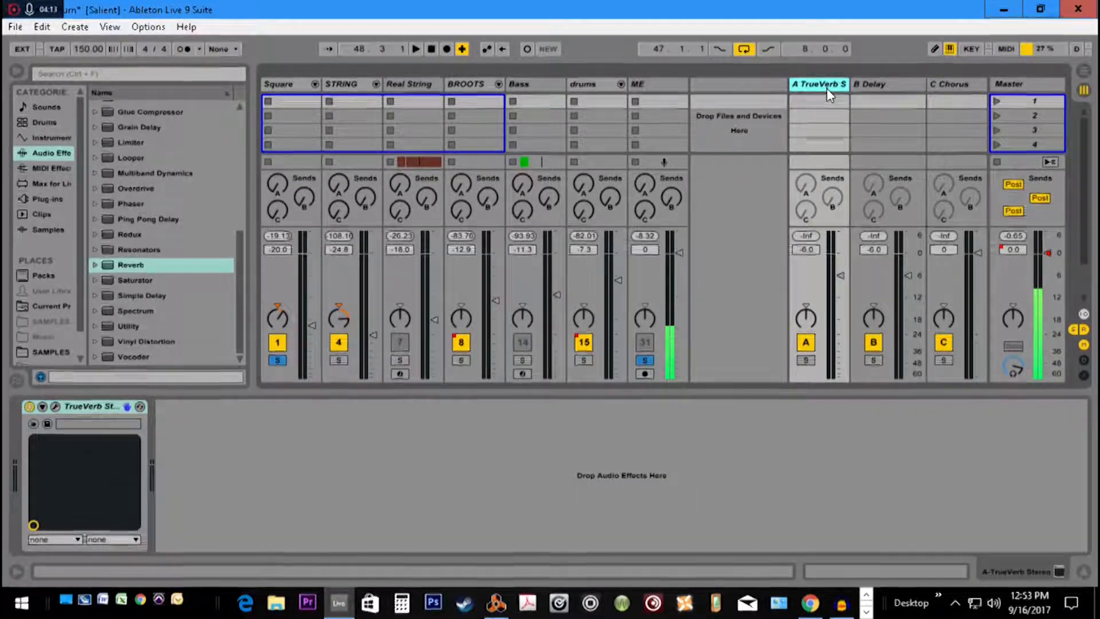
{"action": "left_click", "coordinate": [806, 359]}
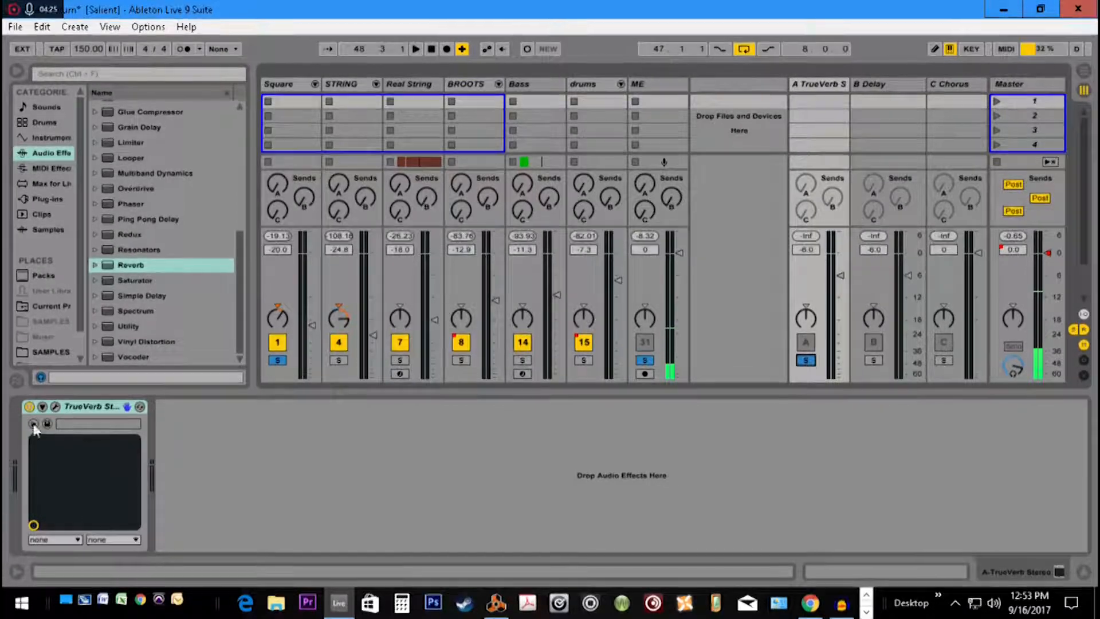
Inspect the TrueVerb plug-in's settings window, and compare the device chains of return track A and the Square group
{"action": "left_click", "coordinate": [55, 406]}
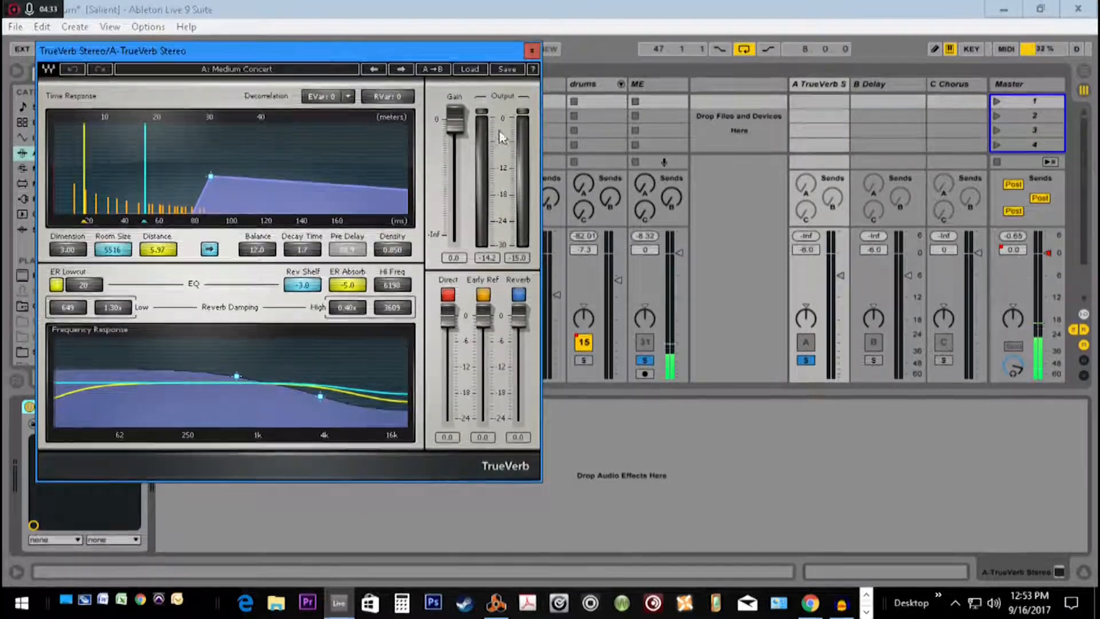
{"action": "left_click", "coordinate": [532, 50]}
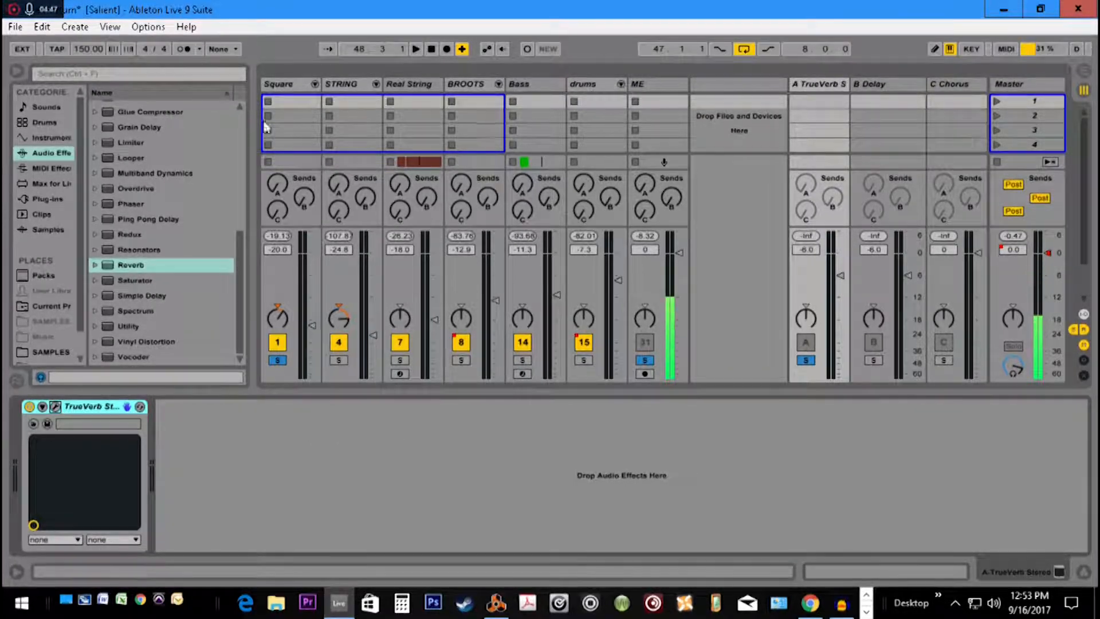
{"action": "left_click", "coordinate": [286, 84]}
{"action": "left_click", "coordinate": [818, 86]}
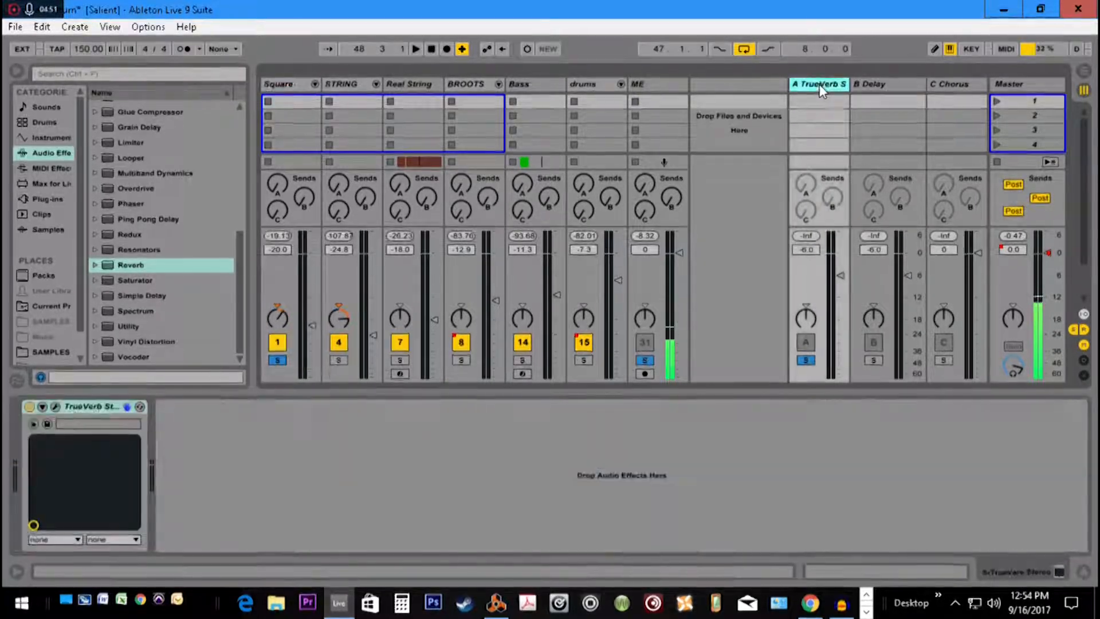
{"action": "left_click", "coordinate": [289, 88]}
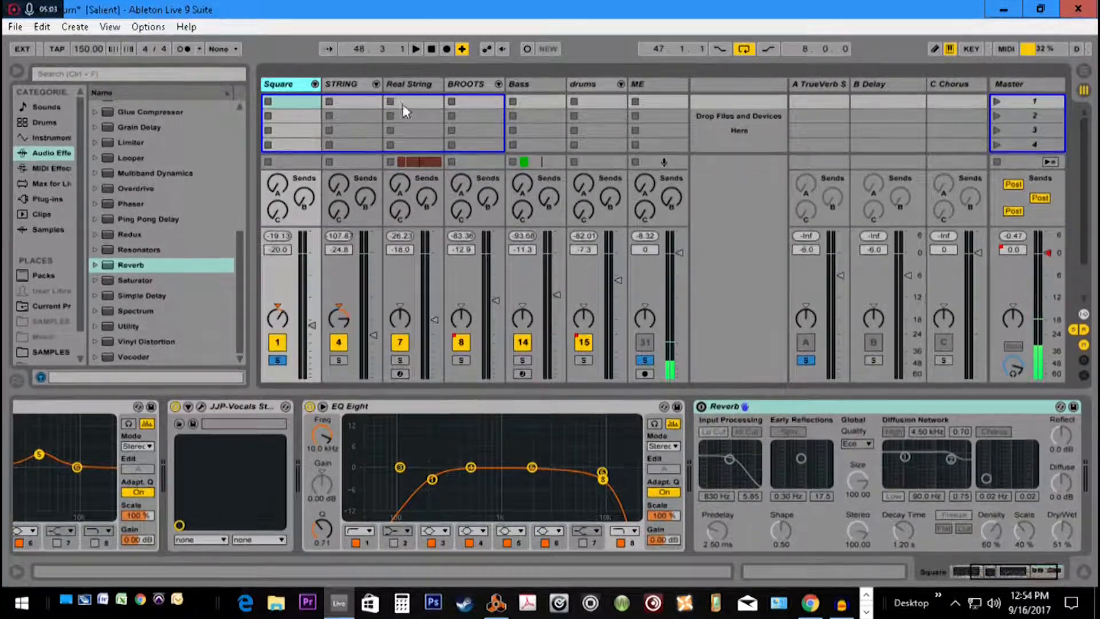
{"action": "left_click", "coordinate": [807, 93]}
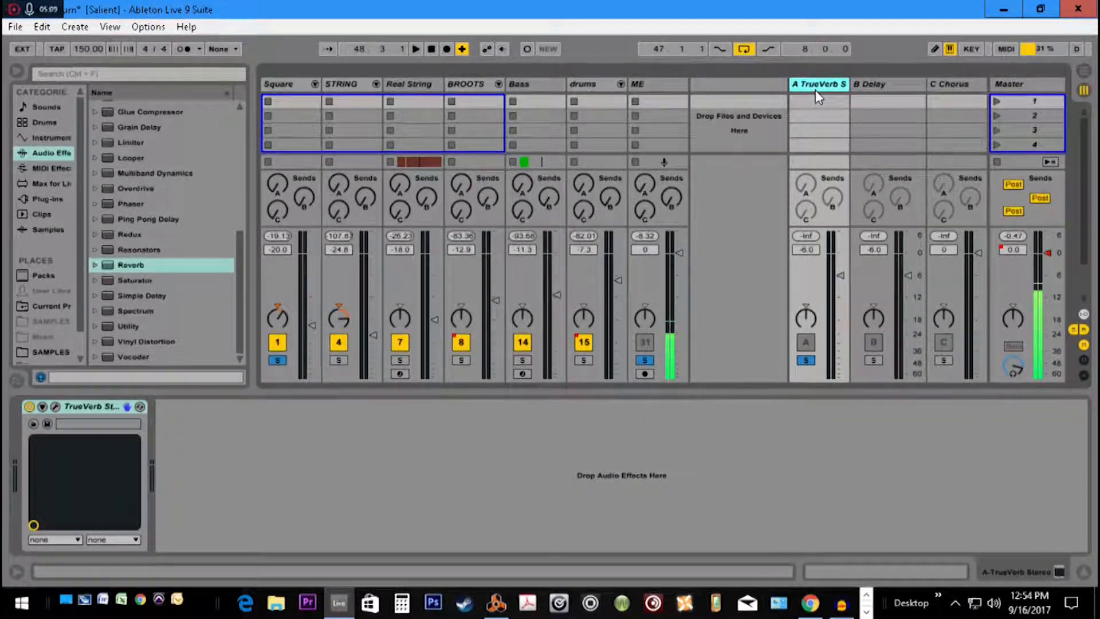
Insert a new return track after C Chorus, and delete it
{"action": "right_click", "coordinate": [749, 128]}
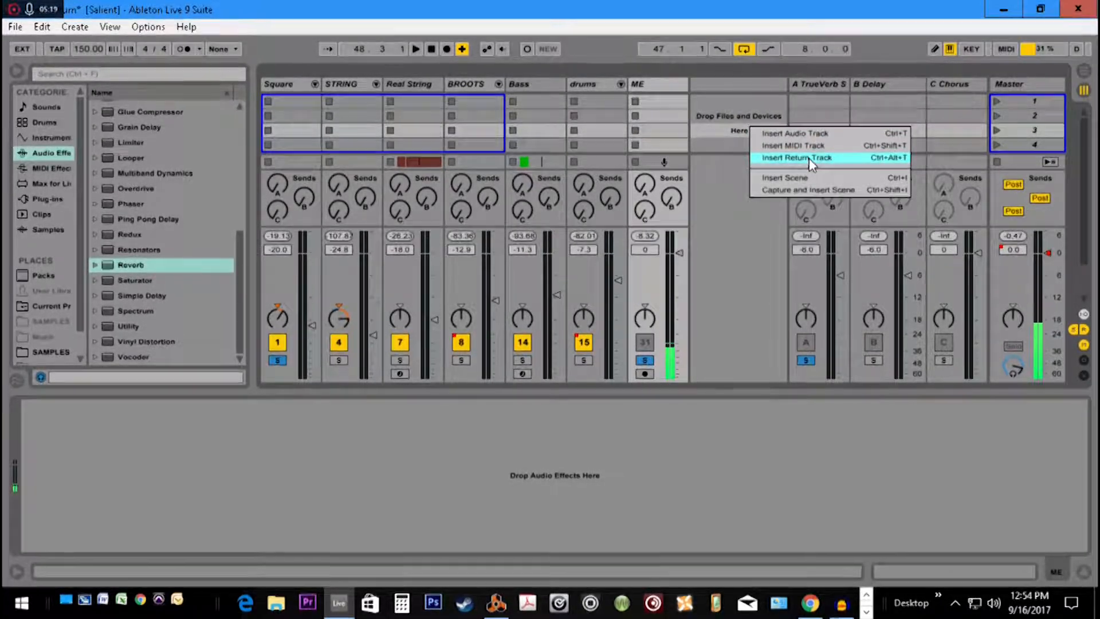
{"action": "left_click", "coordinate": [739, 117]}
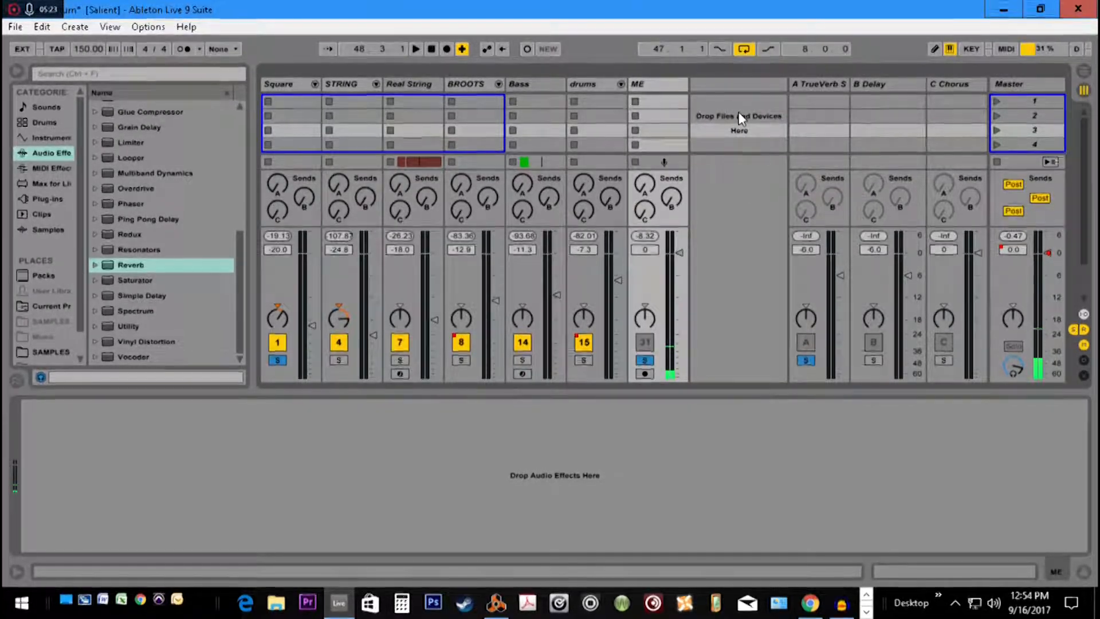
{"action": "key", "text": "ctrl+alt+t"}
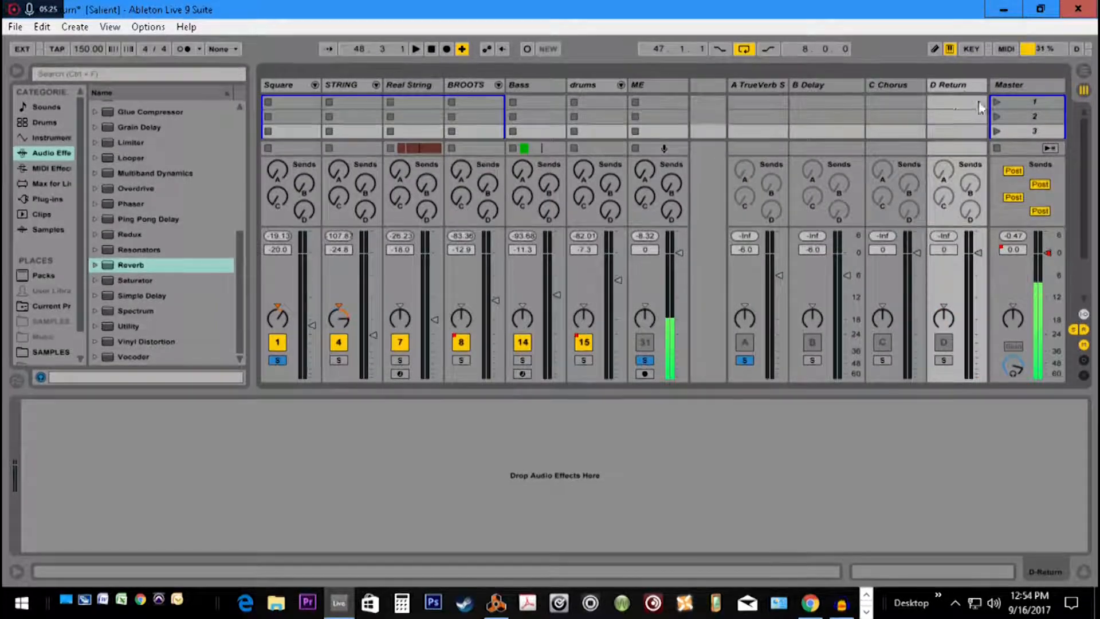
{"action": "left_click", "coordinate": [961, 87]}
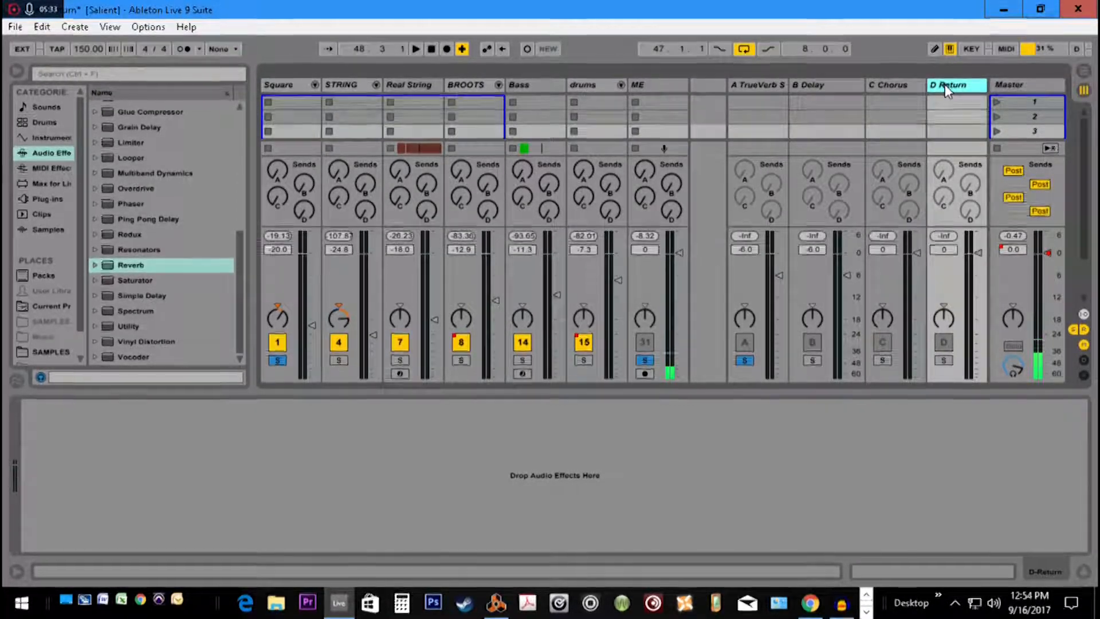
{"action": "key", "text": "Delete"}
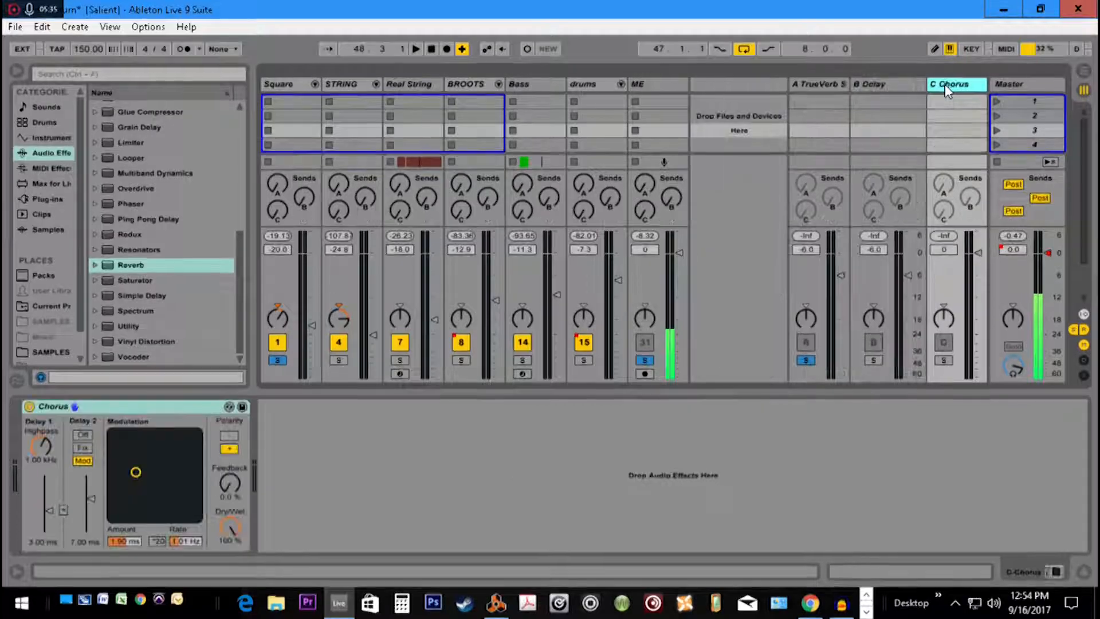
Add the Reverb audio effect after TrueVerb on return track A, and remove it
{"action": "left_click", "coordinate": [830, 84]}
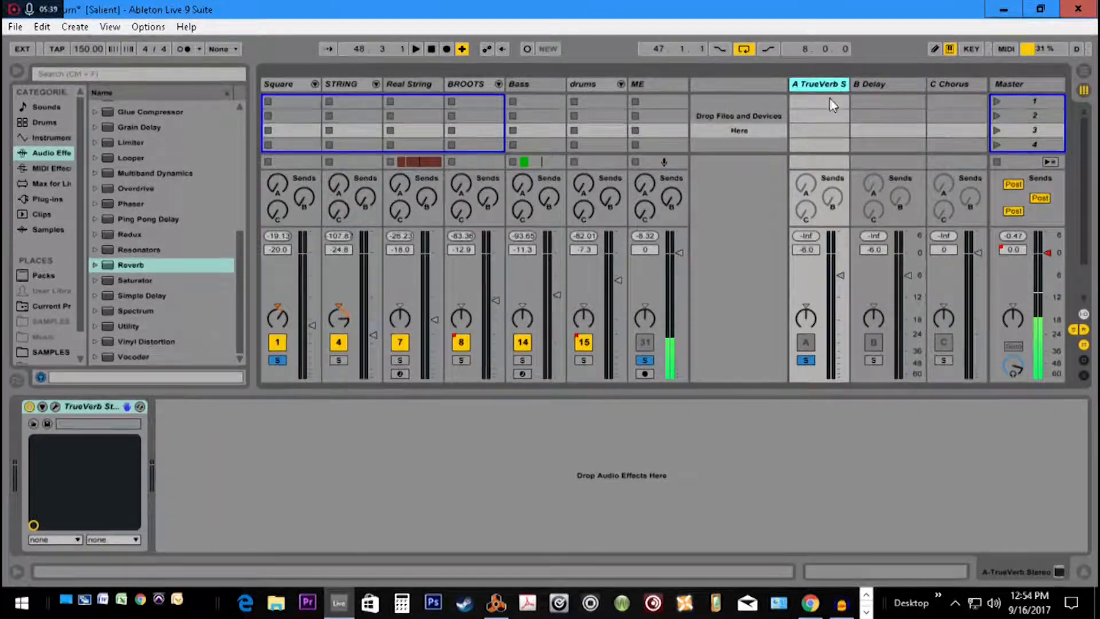
{"action": "left_click", "coordinate": [294, 84]}
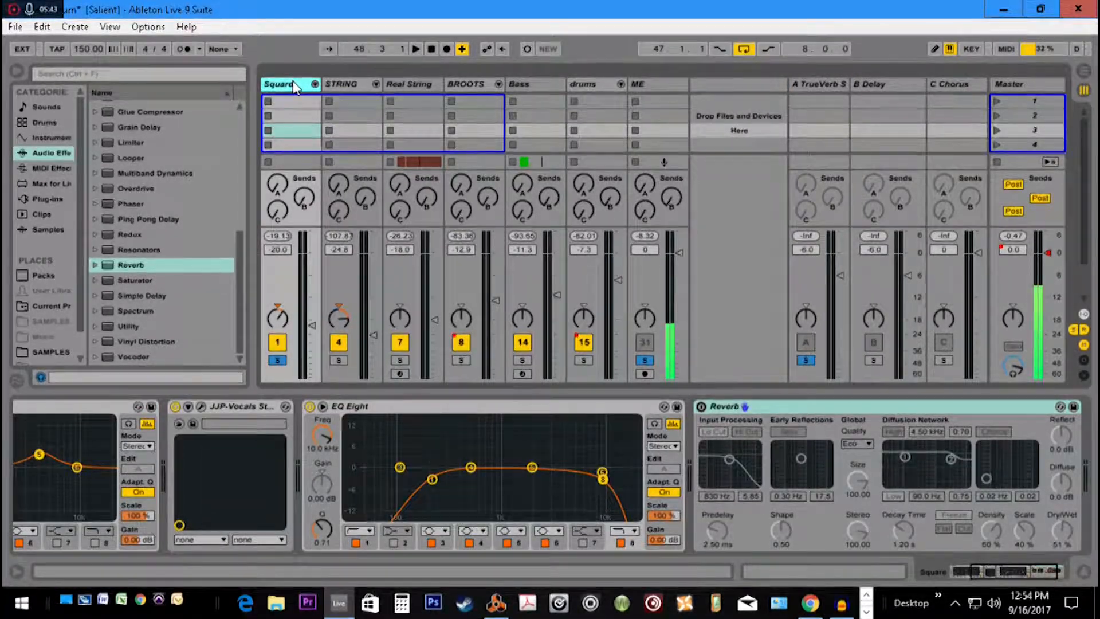
{"action": "left_click", "coordinate": [810, 84]}
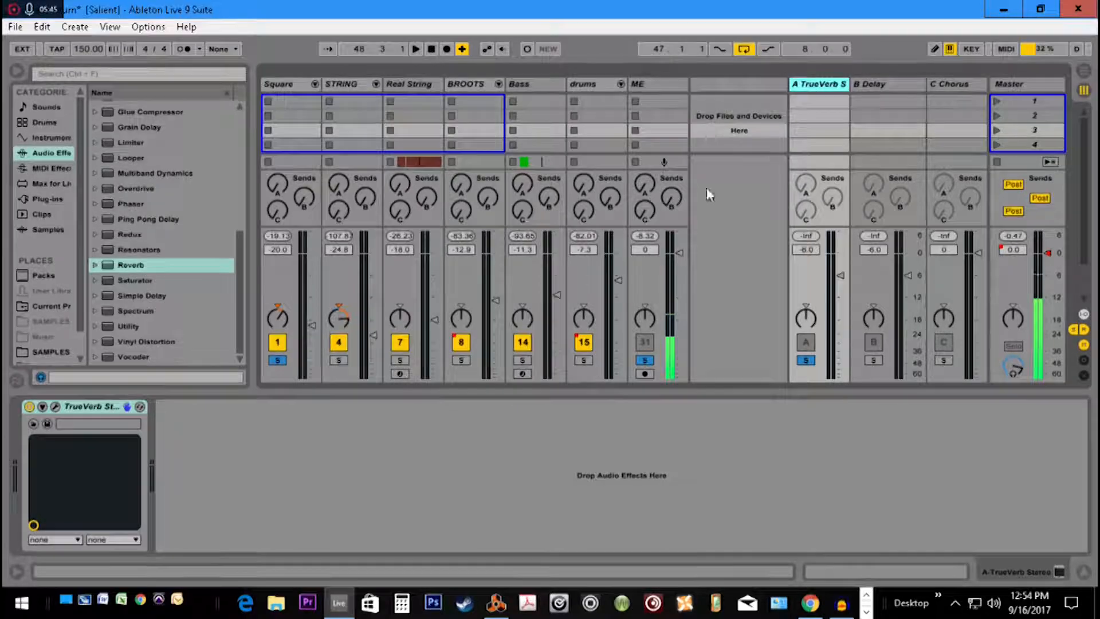
{"action": "left_click", "coordinate": [62, 154]}
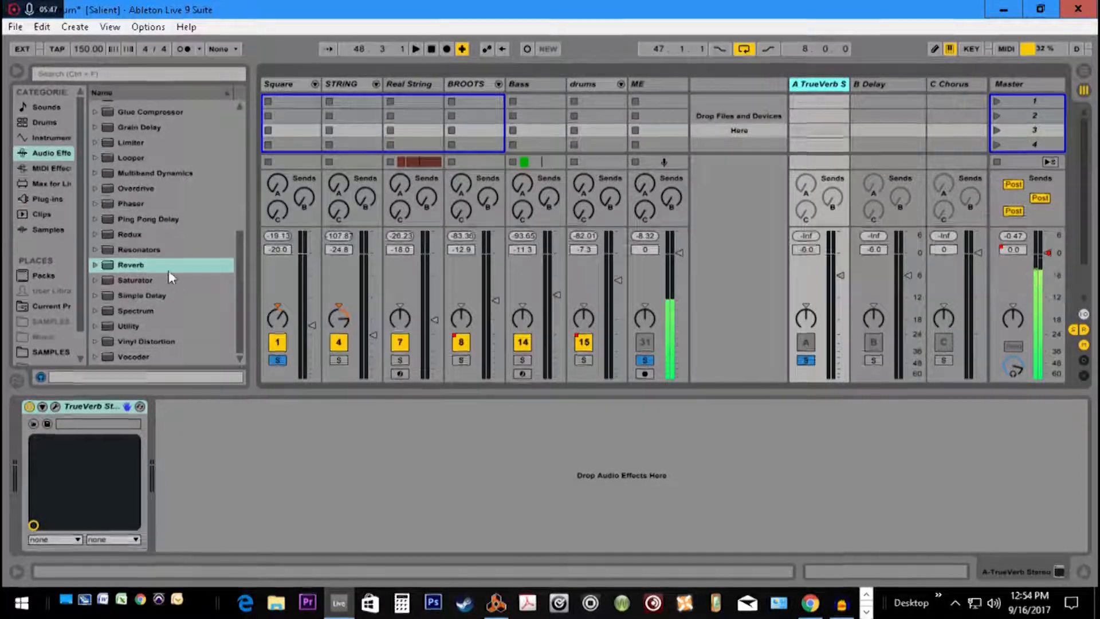
{"action": "left_click_drag", "start_coordinate": [129, 264], "coordinate": [562, 499]}
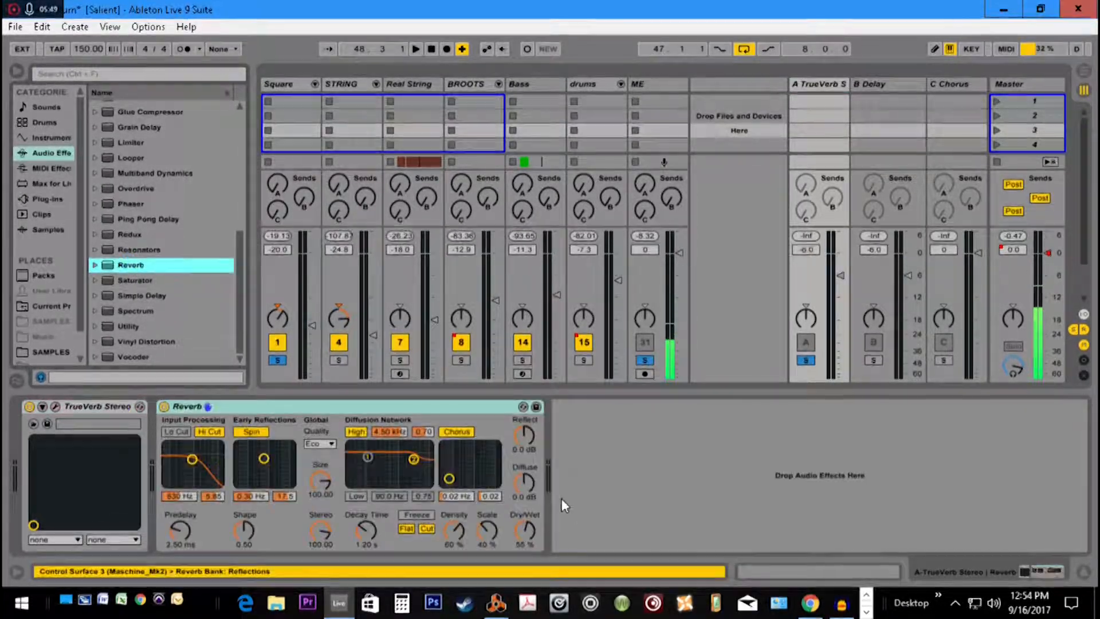
{"action": "left_click", "coordinate": [428, 407]}
{"action": "key", "text": "Delete"}
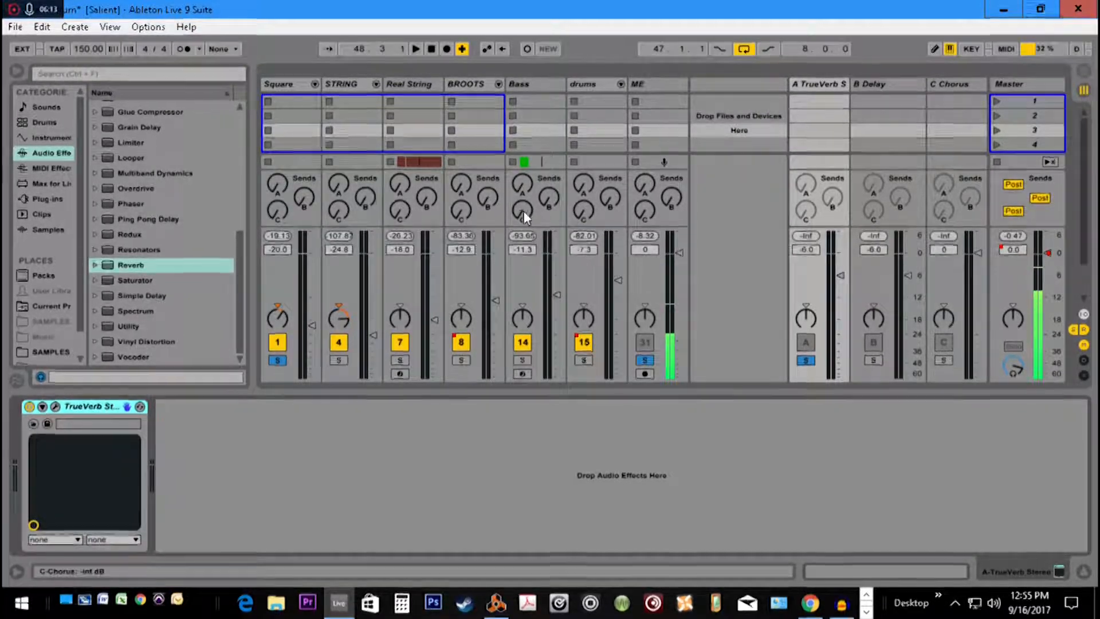
Play the loop, unfold the drums group, and reset Send A on the edmsn, SNARE 1 and SNARE 2 tracks
{"action": "key", "text": "space"}
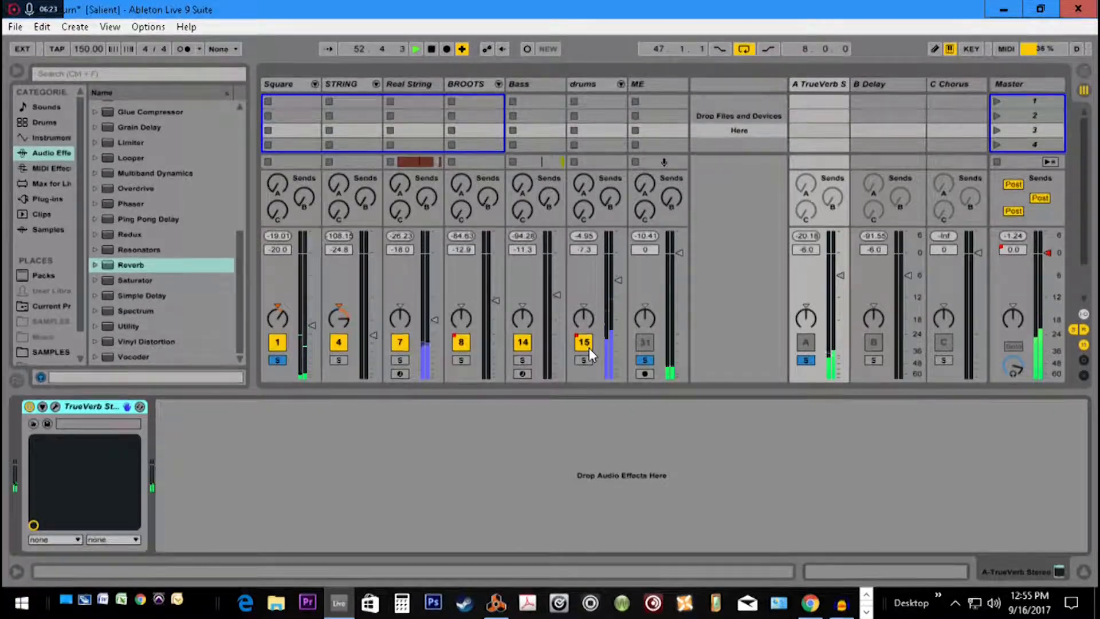
{"action": "left_click", "coordinate": [620, 84]}
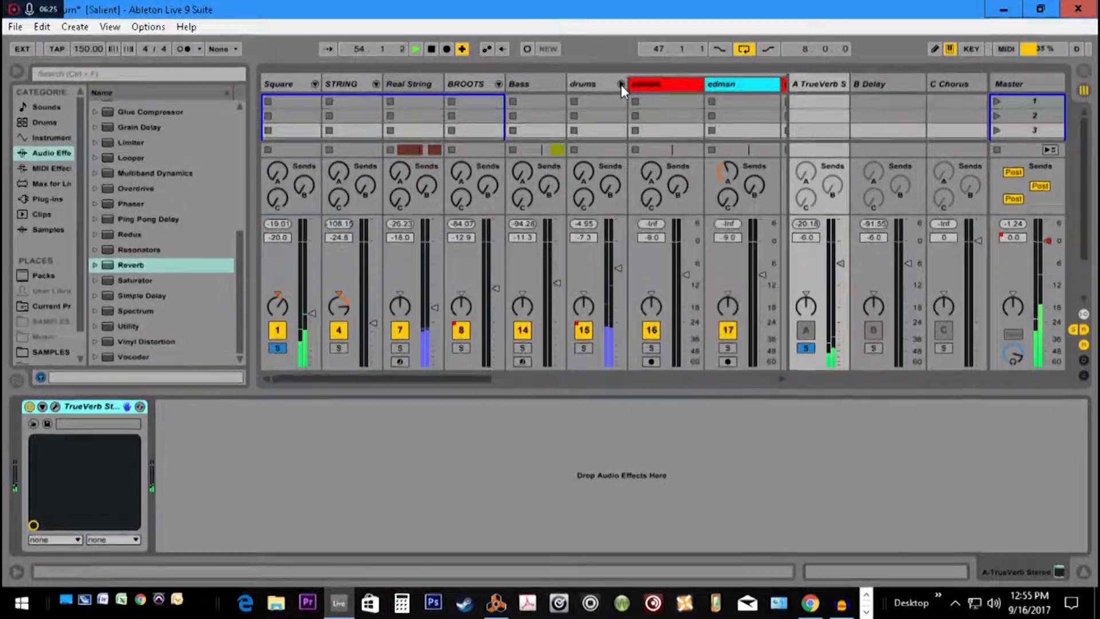
{"action": "left_click", "coordinate": [782, 378]}
{"action": "double_click", "coordinate": [600, 172]}
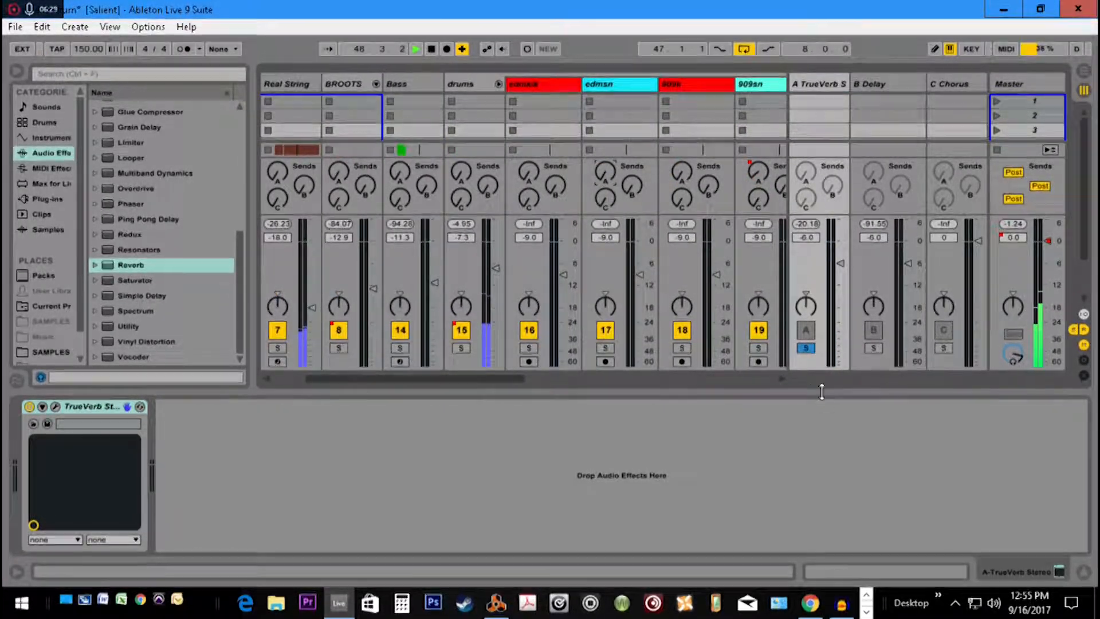
{"action": "left_click", "coordinate": [782, 372]}
{"action": "left_click", "coordinate": [782, 373]}
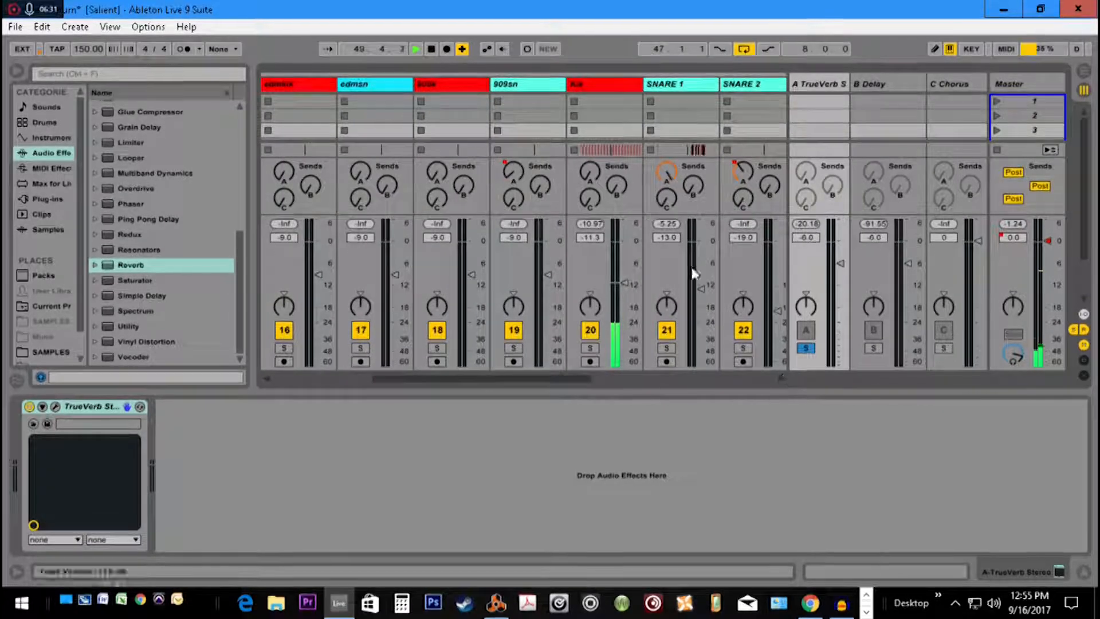
{"action": "double_click", "coordinate": [666, 173]}
{"action": "double_click", "coordinate": [743, 172]}
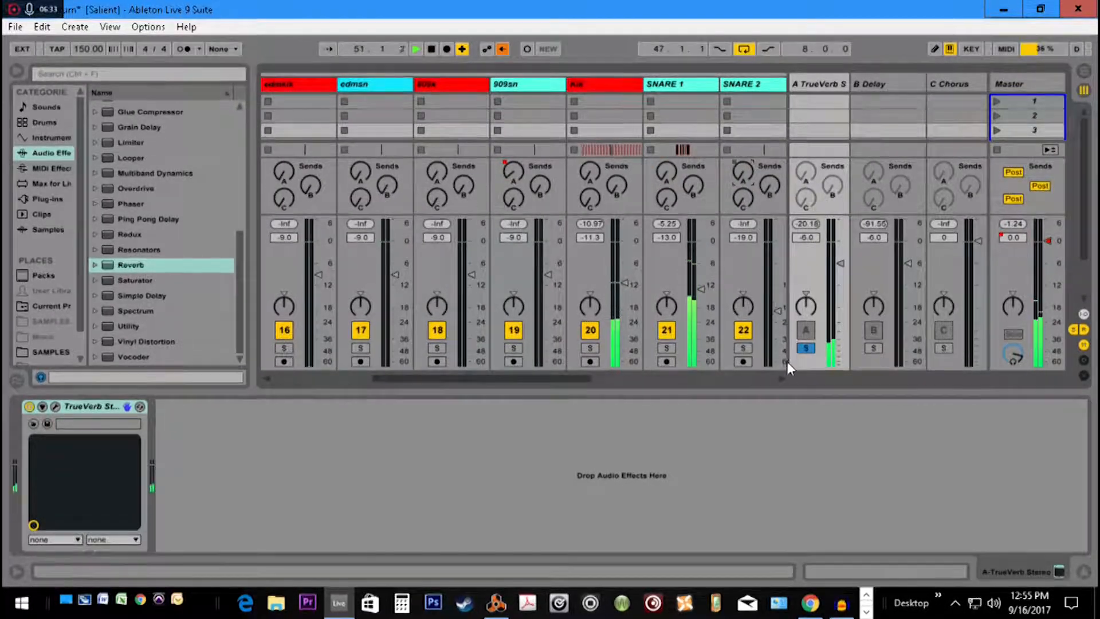
Turn Send A fully down on the bigsn, TOM 1, TOM 2, CR1 and CR2 tracks and the track after CR2
{"action": "left_click", "coordinate": [781, 378]}
{"action": "left_click", "coordinate": [781, 378]}
{"action": "left_click", "coordinate": [781, 378]}
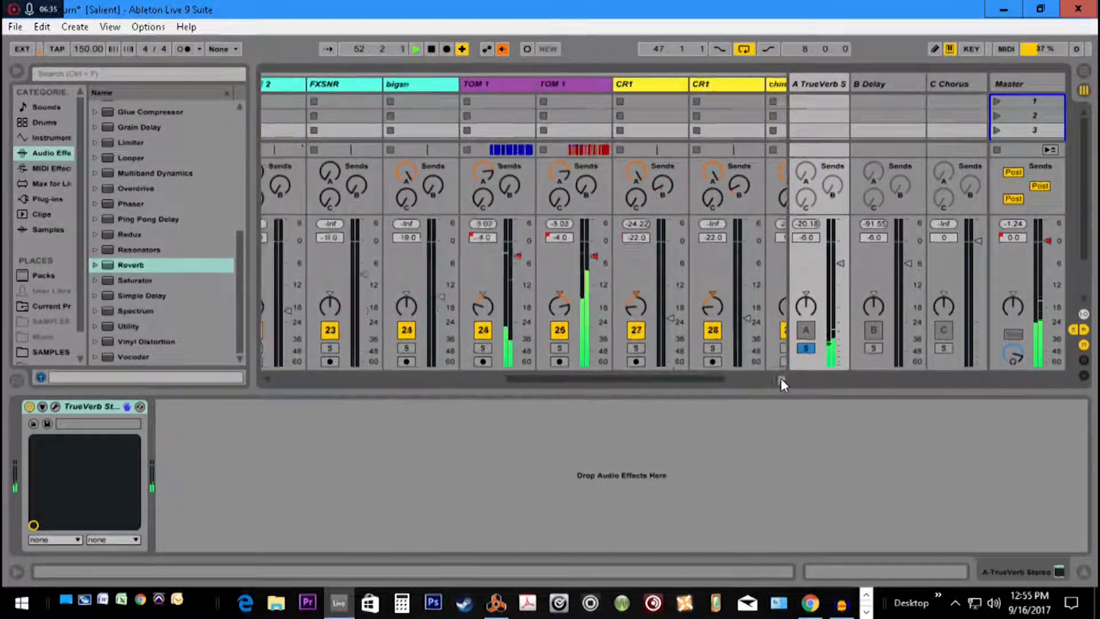
{"action": "left_click_drag", "start_coordinate": [407, 170], "coordinate": [407, 257]}
{"action": "left_click_drag", "start_coordinate": [483, 172], "coordinate": [483, 246]}
{"action": "left_click_drag", "start_coordinate": [560, 172], "coordinate": [559, 246]}
{"action": "left_click_drag", "start_coordinate": [638, 171], "coordinate": [638, 258]}
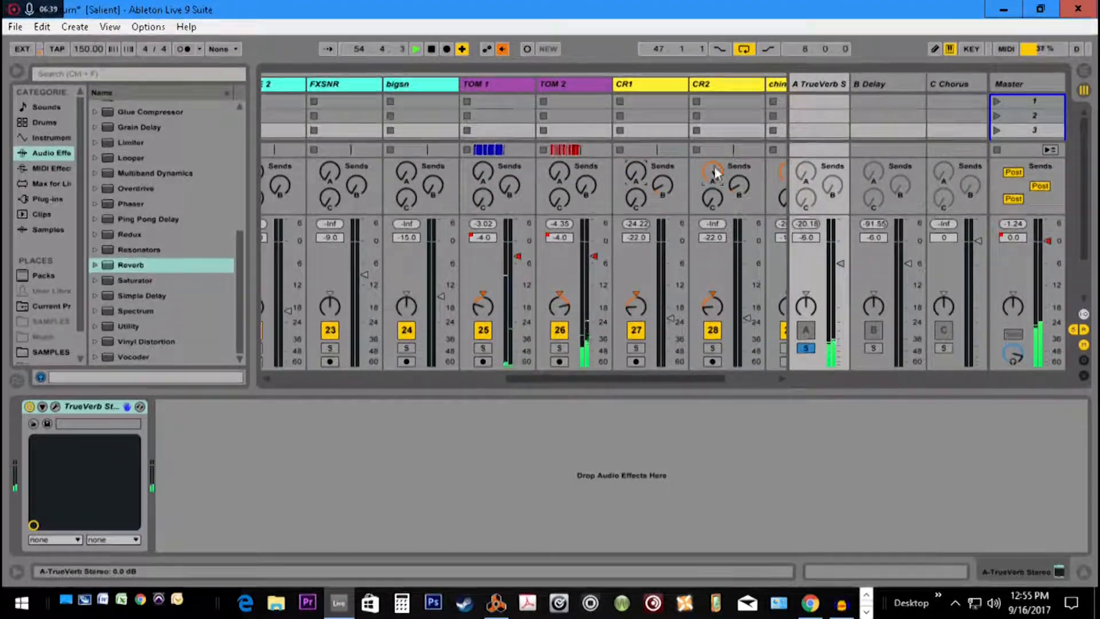
{"action": "left_click_drag", "start_coordinate": [713, 172], "coordinate": [713, 258]}
{"action": "left_click_drag", "start_coordinate": [782, 171], "coordinate": [783, 252]}
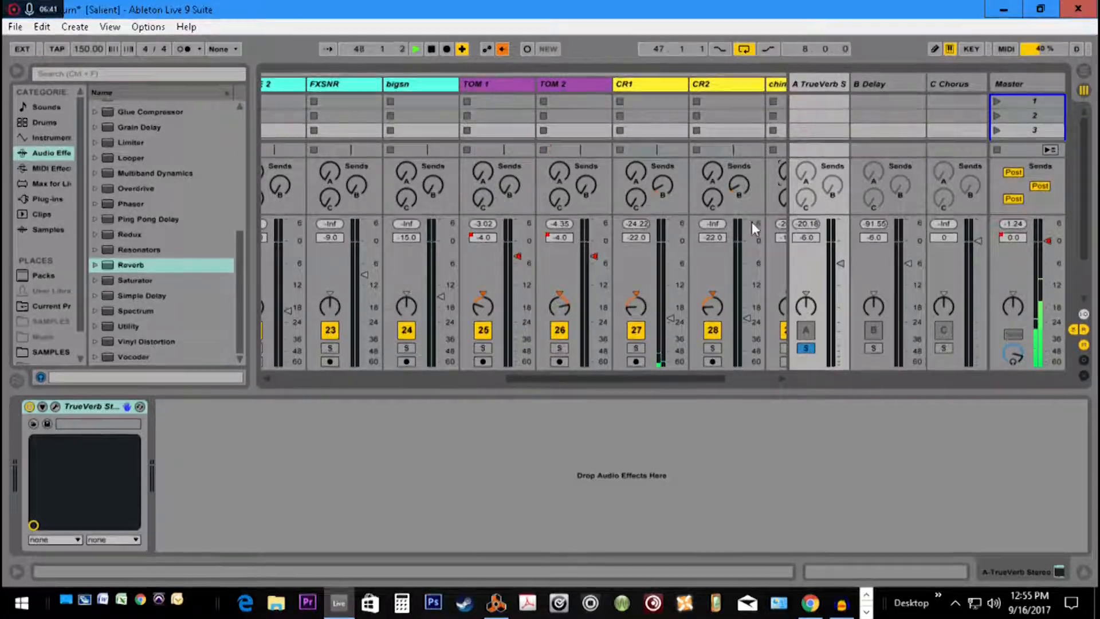
{"action": "left_click", "coordinate": [780, 378]}
{"action": "left_click_drag", "start_coordinate": [622, 384], "coordinate": [379, 388]}
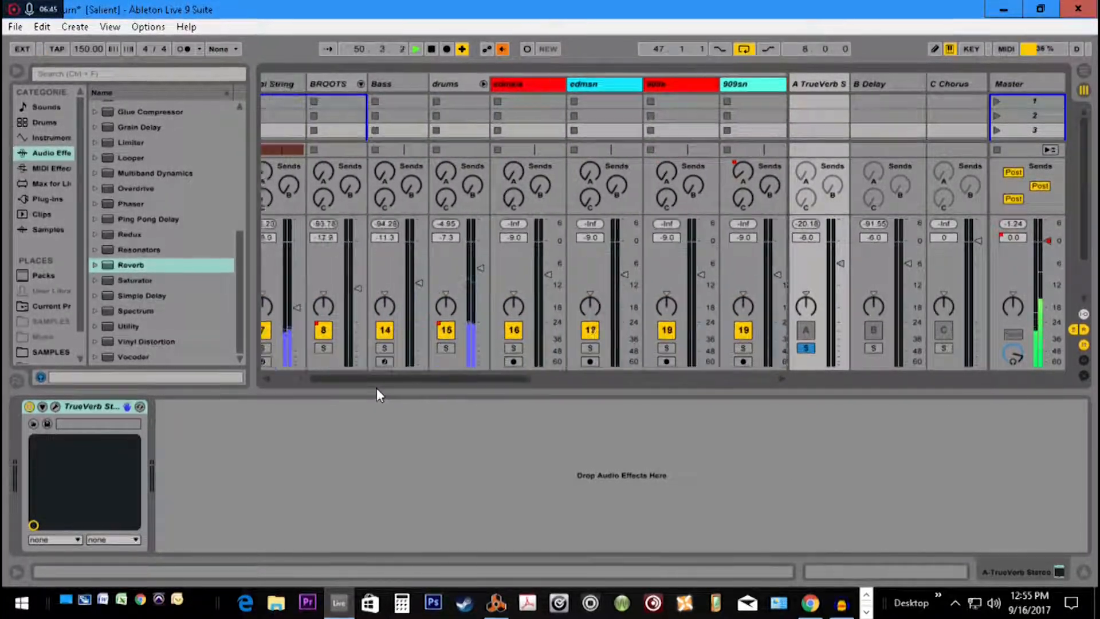
Fold the drums group and raise Send A on the Square group
{"action": "left_click", "coordinate": [512, 84]}
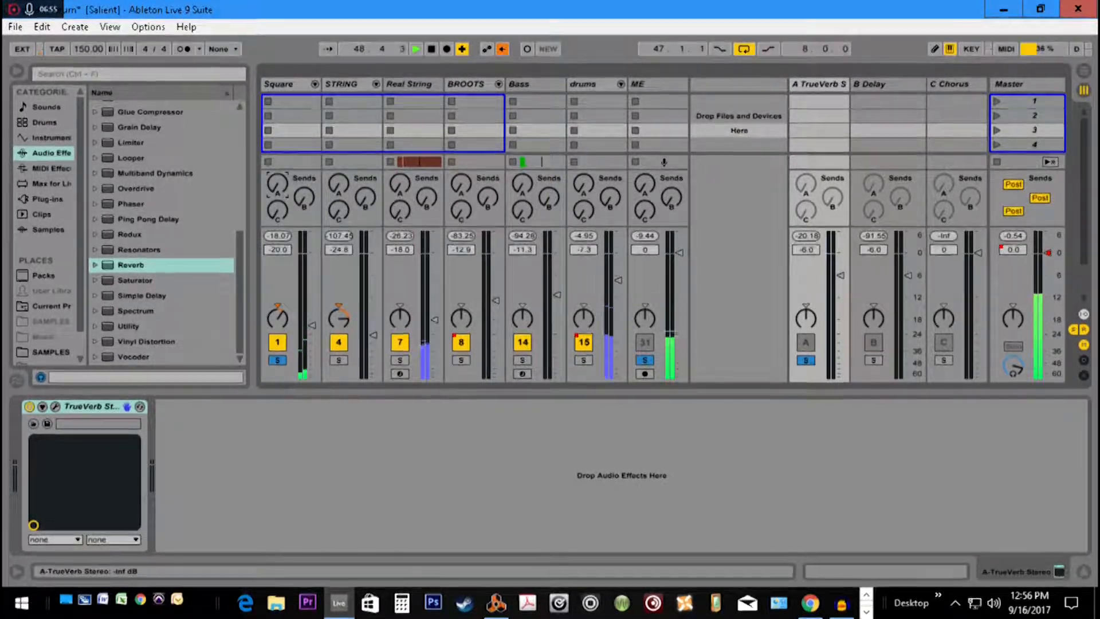
{"action": "left_click_drag", "start_coordinate": [277, 183], "coordinate": [277, 149]}
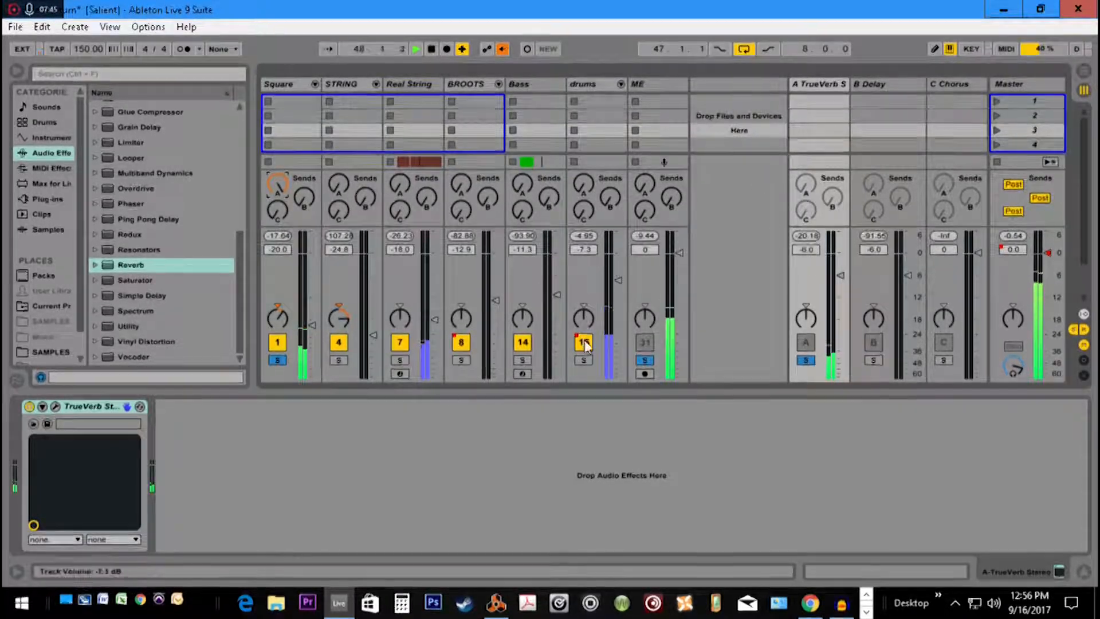
Audition the TrueVerb return soloed alone and with the ME track and Square group, clear all solos, and stop playback
{"action": "left_click", "coordinate": [806, 360]}
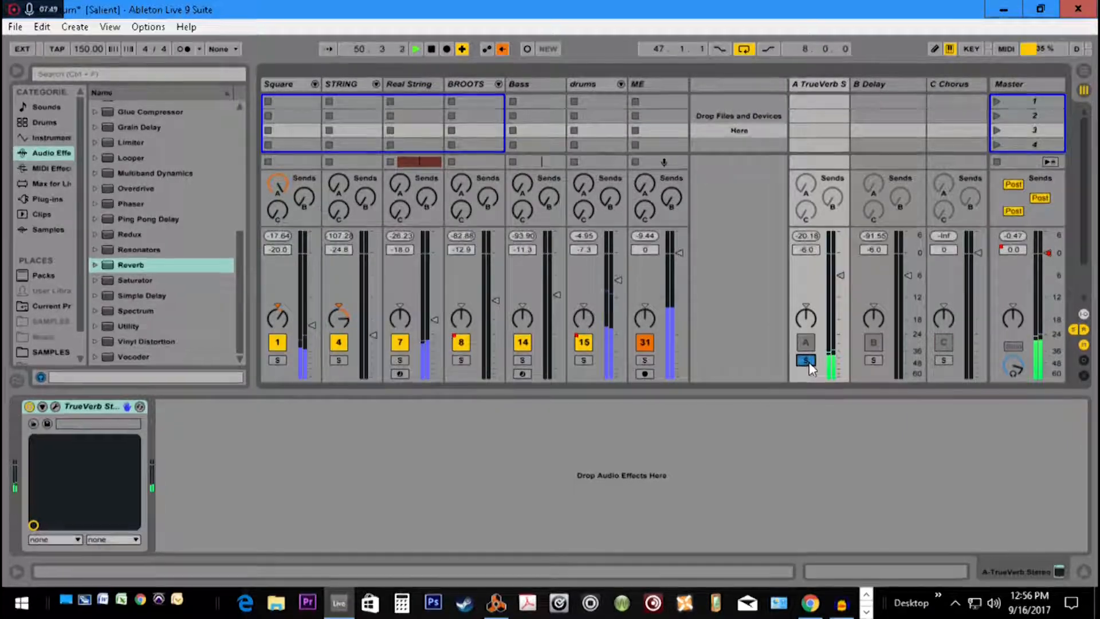
{"action": "left_click", "coordinate": [644, 360], "text": "ctrl"}
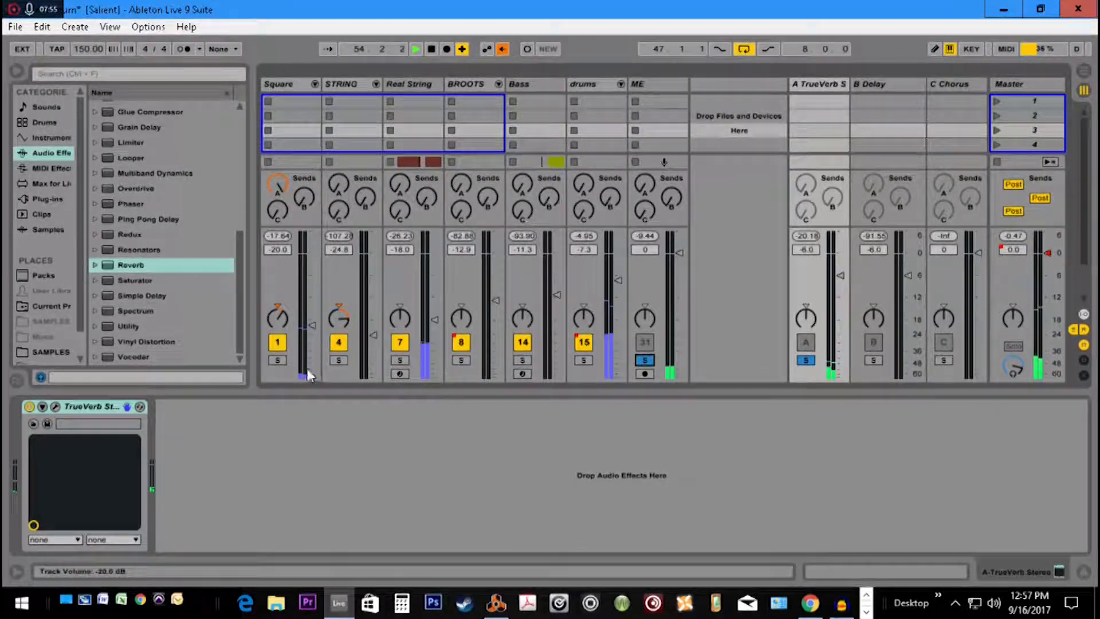
{"action": "left_click", "coordinate": [277, 360], "text": "ctrl"}
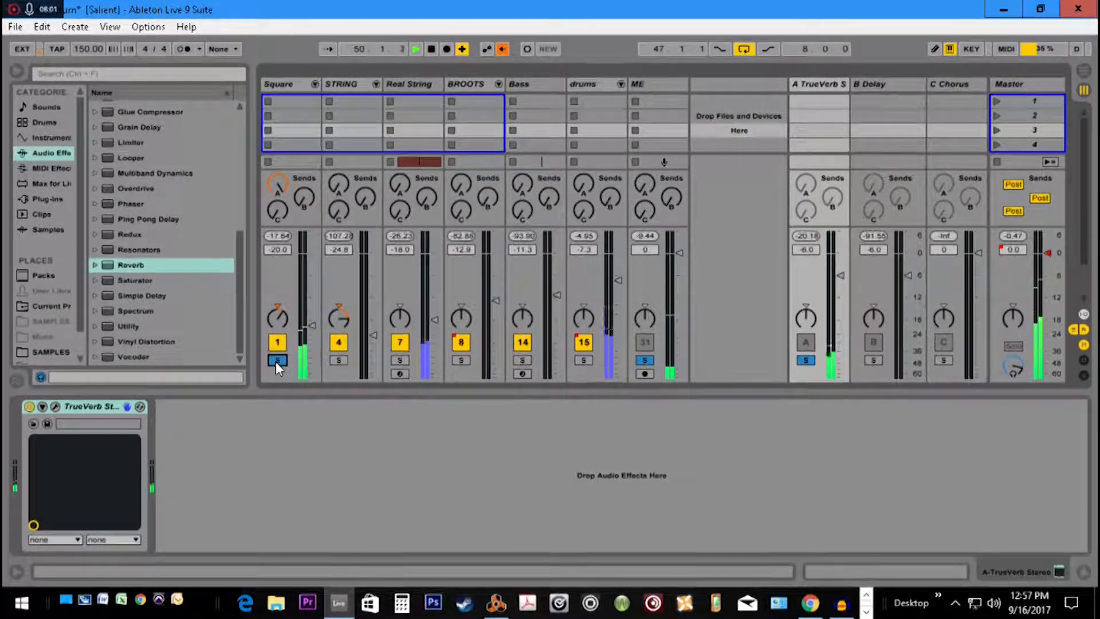
{"action": "left_click", "coordinate": [277, 360]}
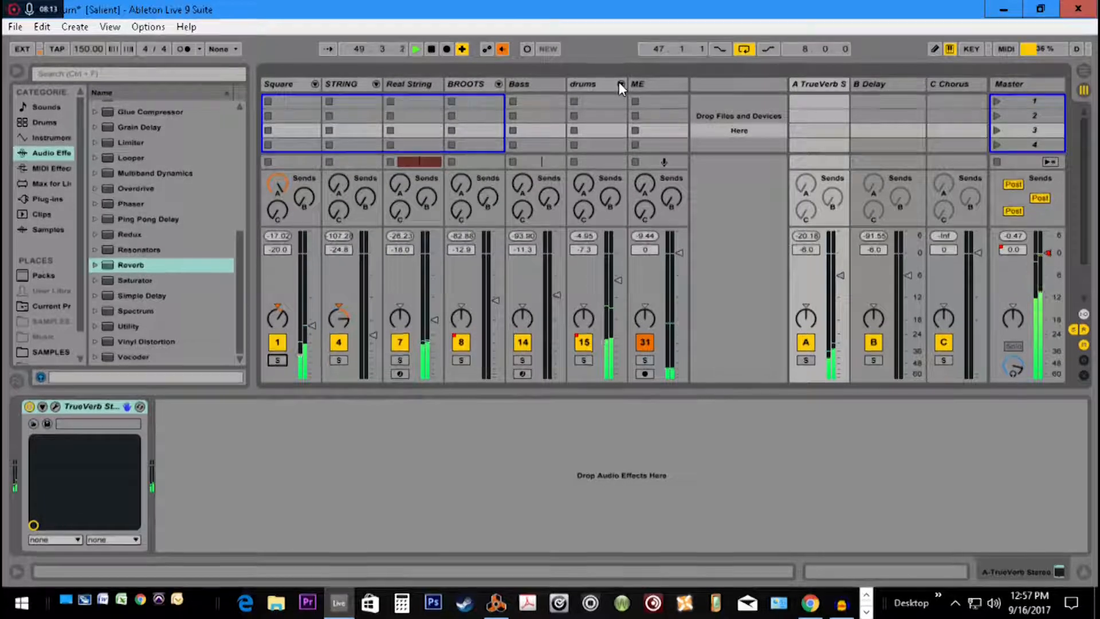
{"action": "key", "text": "space"}
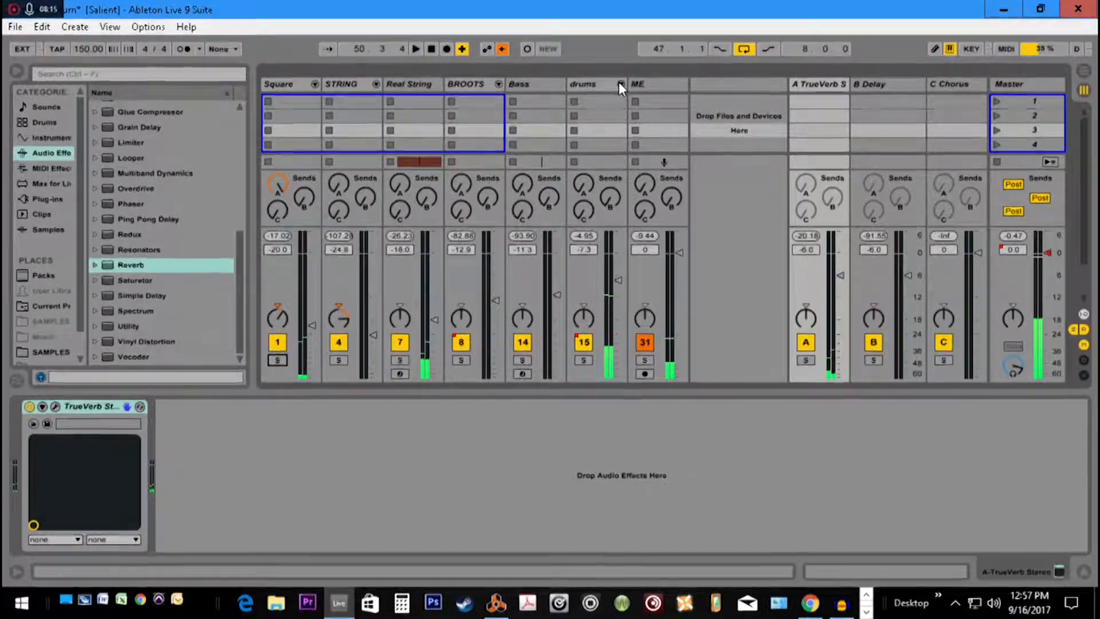
Unfold the drums group and raise Send A on the SNARE 1 track to about -23 dB
{"action": "left_click", "coordinate": [619, 83]}
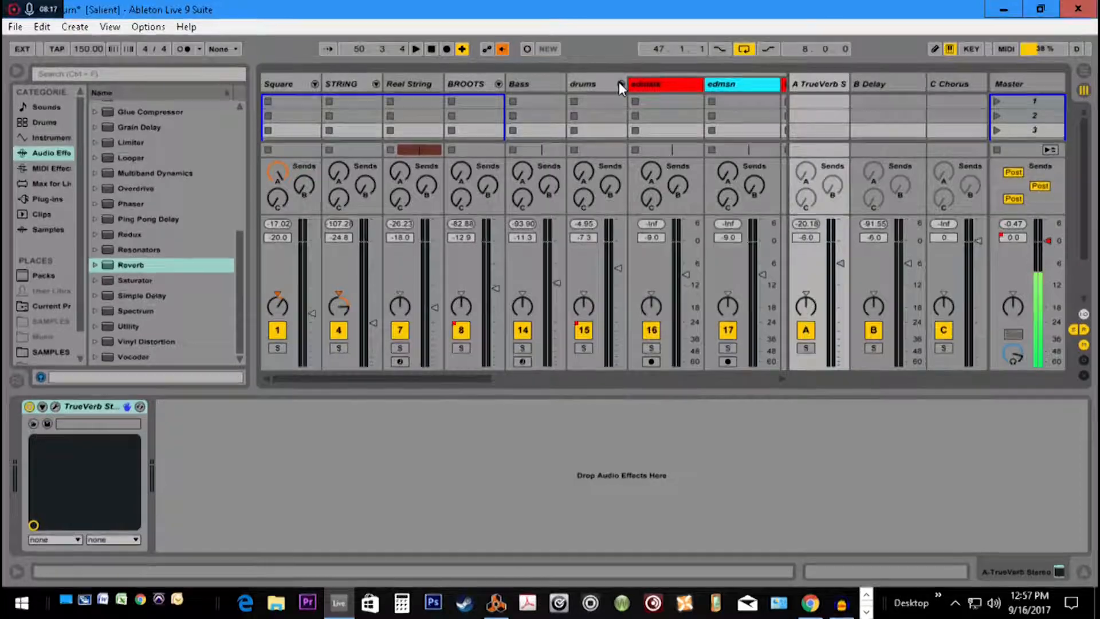
{"action": "left_click", "coordinate": [781, 383]}
{"action": "left_click", "coordinate": [782, 383]}
{"action": "left_click", "coordinate": [781, 383]}
{"action": "left_click", "coordinate": [781, 383]}
{"action": "left_click", "coordinate": [781, 384]}
{"action": "left_click", "coordinate": [782, 383]}
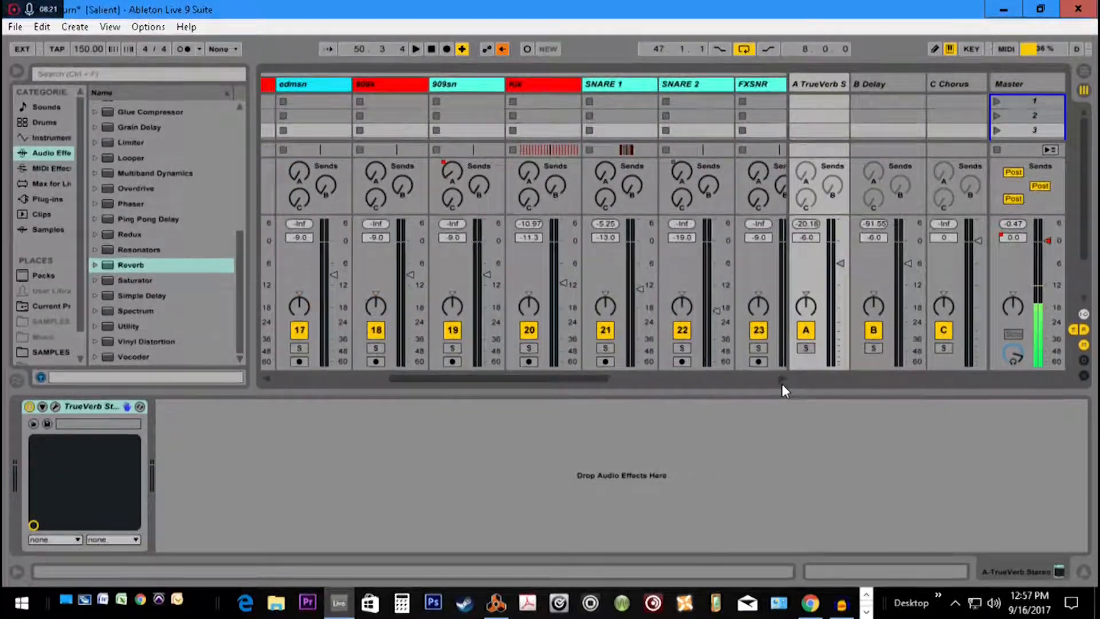
{"action": "left_click", "coordinate": [781, 383]}
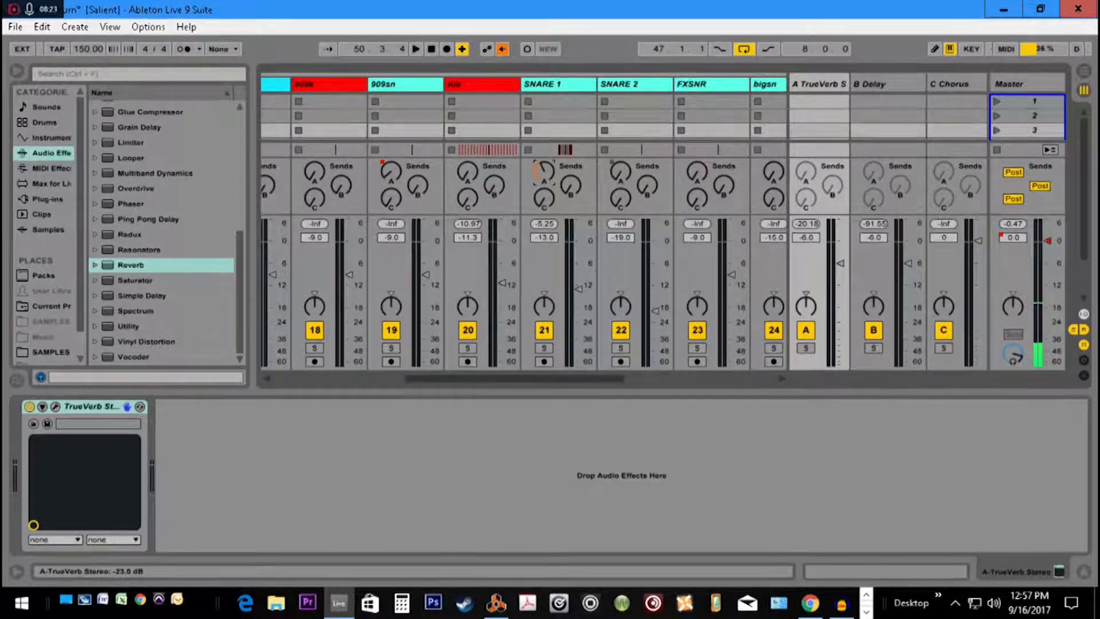
{"action": "left_click", "coordinate": [780, 378]}
{"action": "left_click", "coordinate": [781, 378]}
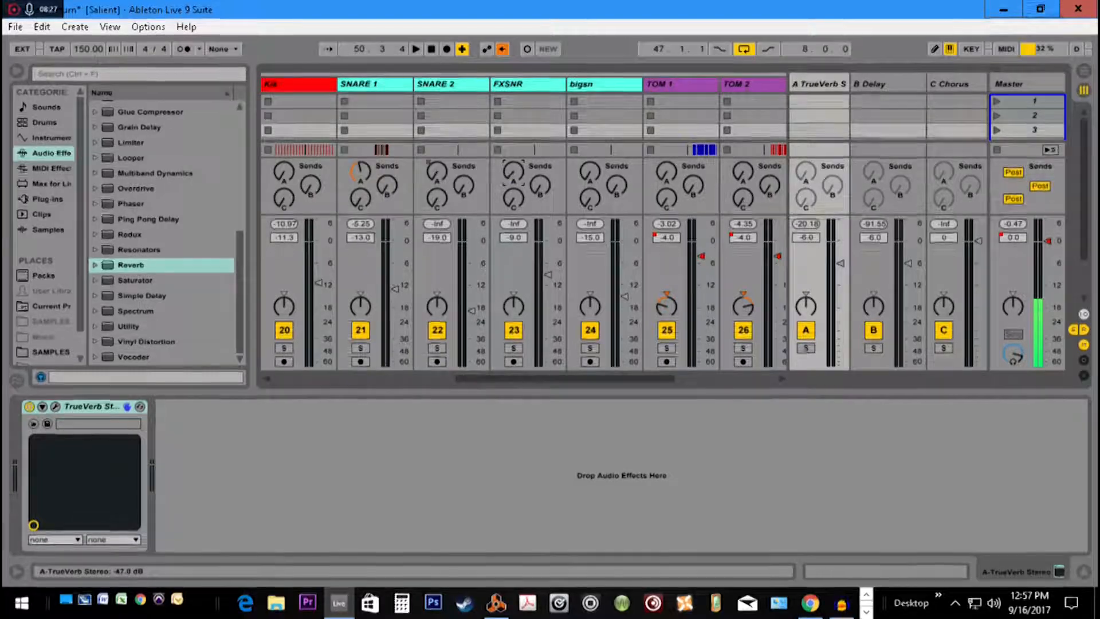
Raise Send A on the TOM 1 and TOM 2 tracks, with TOM 1 at about -11 dB
{"action": "left_click_drag", "start_coordinate": [666, 176], "coordinate": [666, 109]}
{"action": "left_click_drag", "start_coordinate": [743, 174], "coordinate": [743, 112]}
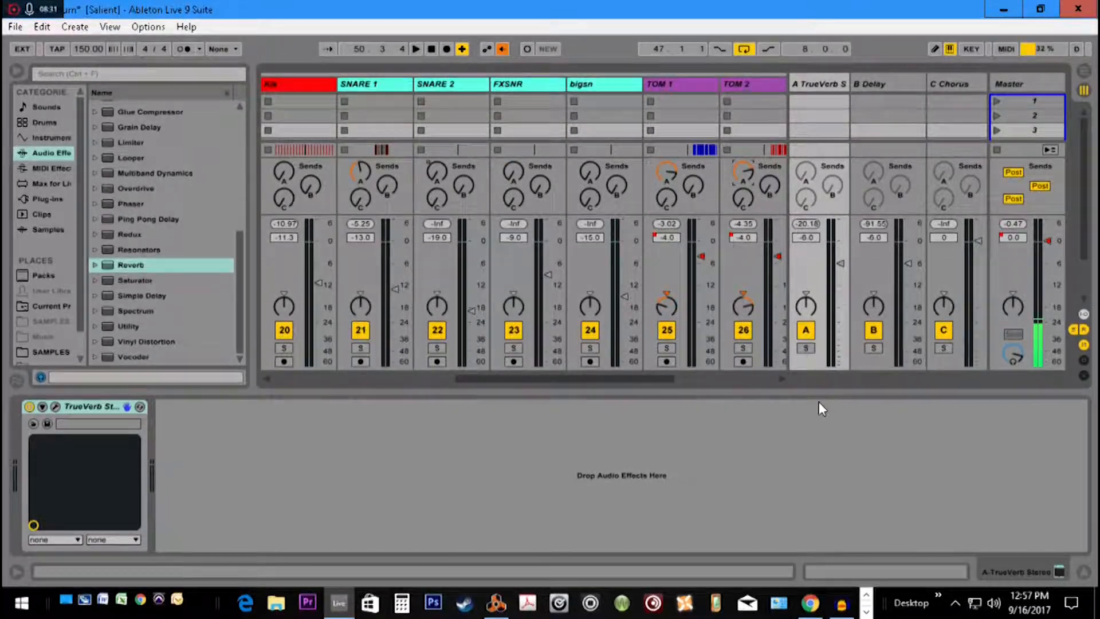
{"action": "left_click", "coordinate": [780, 377]}
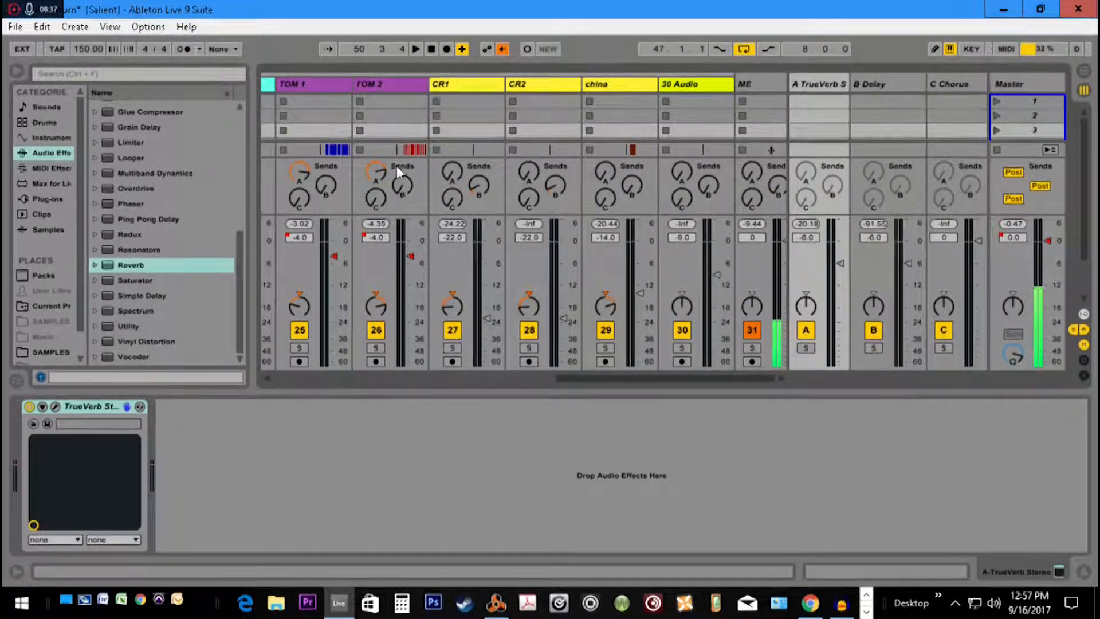
{"action": "left_click", "coordinate": [297, 171]}
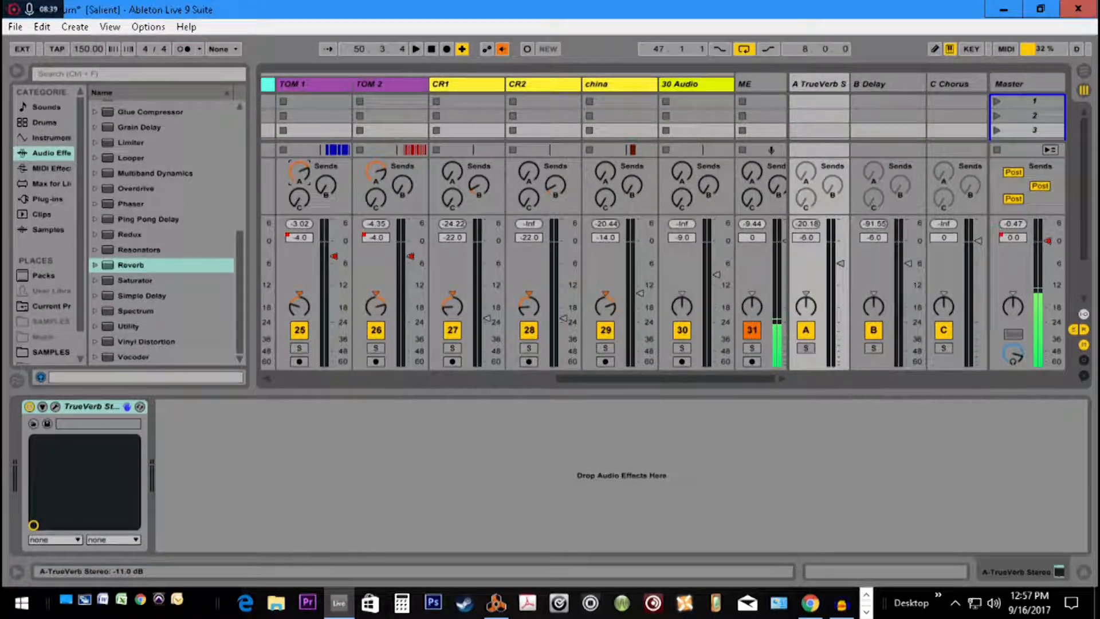
Raise Send A on the CR1, CR2 and china tracks, with china at about -7.6 dB
{"action": "left_click", "coordinate": [447, 171]}
{"action": "left_click_drag", "start_coordinate": [447, 171], "coordinate": [447, 118]}
{"action": "left_click", "coordinate": [530, 171]}
{"action": "left_click_drag", "start_coordinate": [600, 168], "coordinate": [600, 140]}
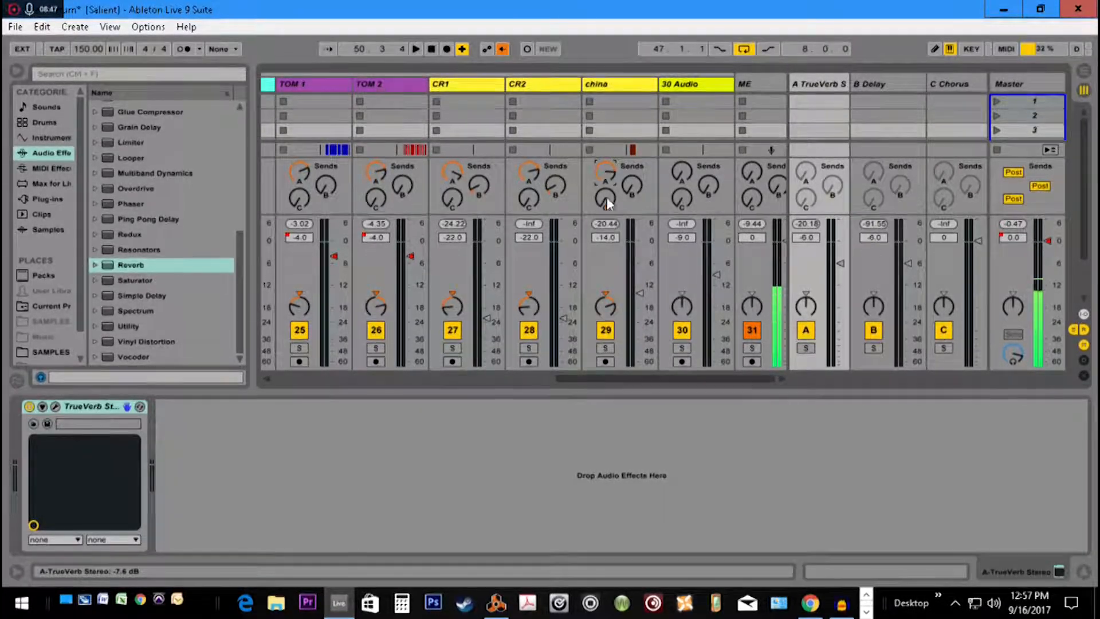
Play the loop while nudging up Send A on the TOM 1 track, and stop playback
{"action": "left_click_drag", "start_coordinate": [606, 380], "coordinate": [581, 382]}
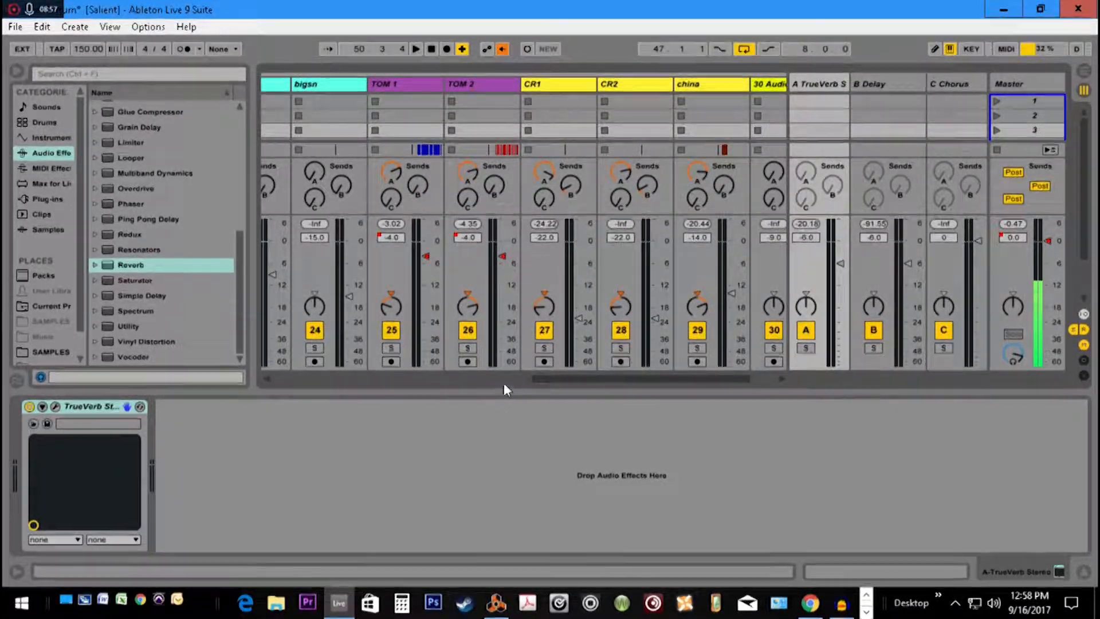
{"action": "key", "text": "space"}
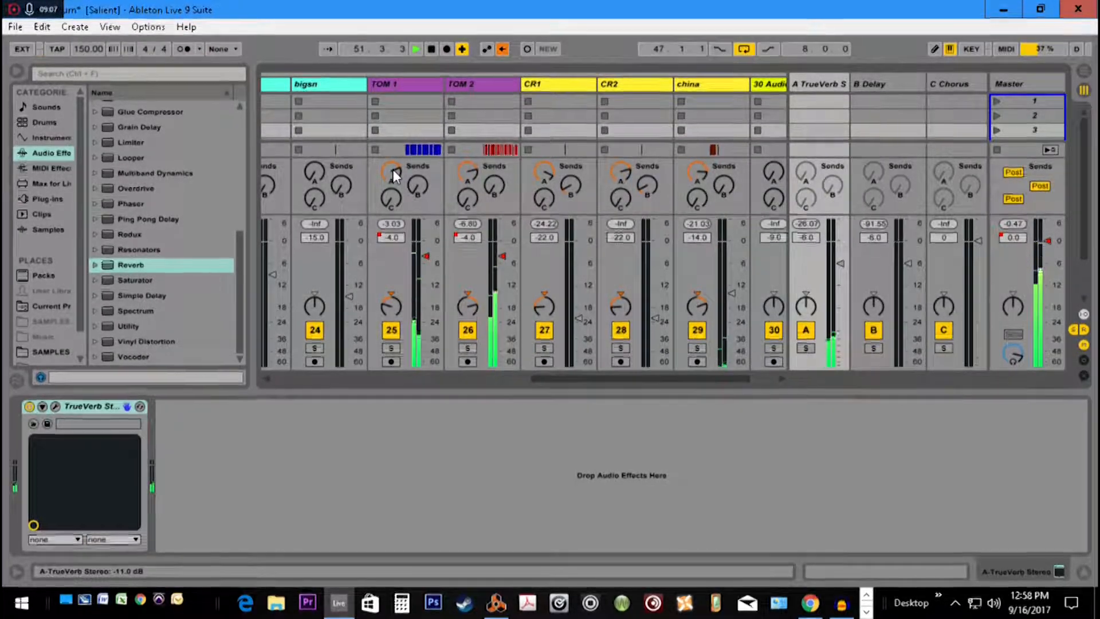
{"action": "left_click_drag", "start_coordinate": [393, 170], "coordinate": [392, 162]}
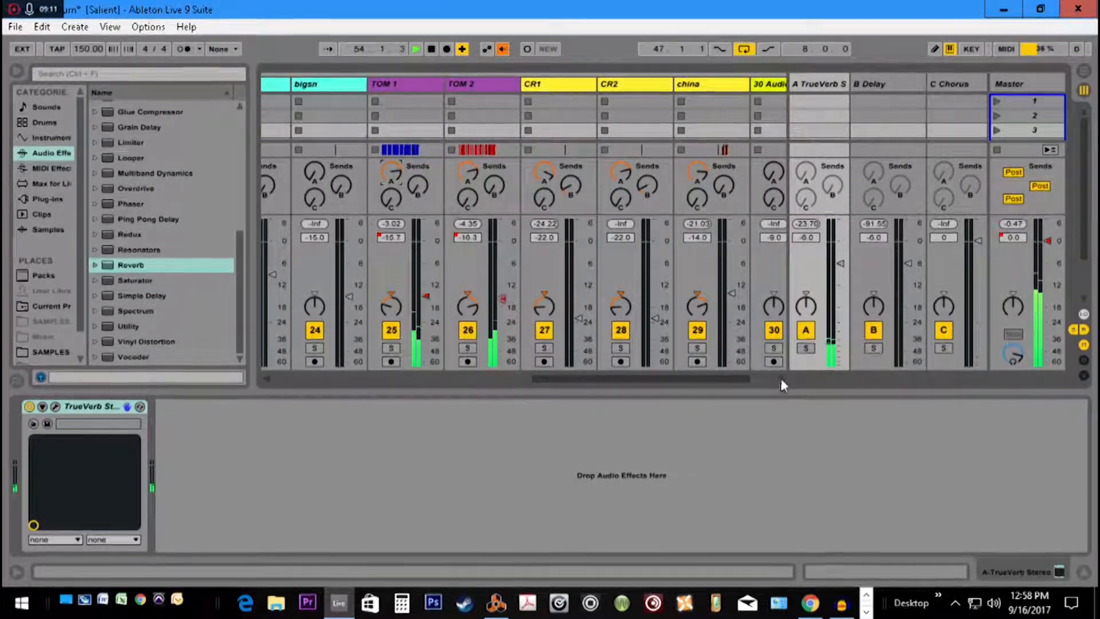
{"action": "key", "text": "space"}
Fold the drums group again to hide its individual tracks
{"action": "left_click_drag", "start_coordinate": [698, 376], "coordinate": [579, 379]}
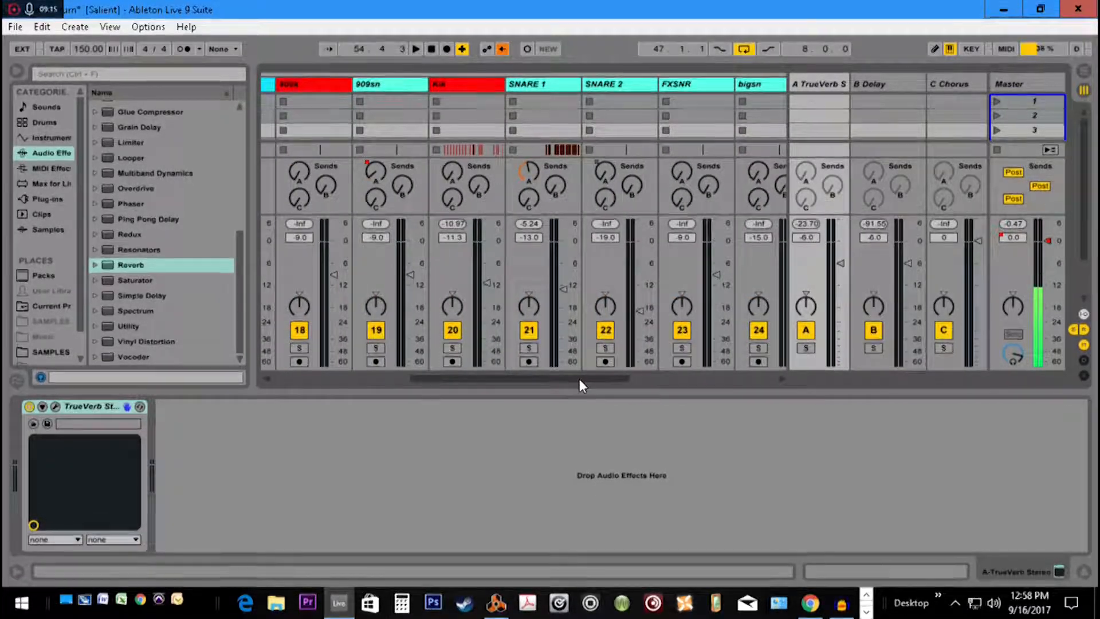
{"action": "left_click_drag", "start_coordinate": [579, 379], "coordinate": [478, 385]}
{"action": "left_click", "coordinate": [483, 84]}
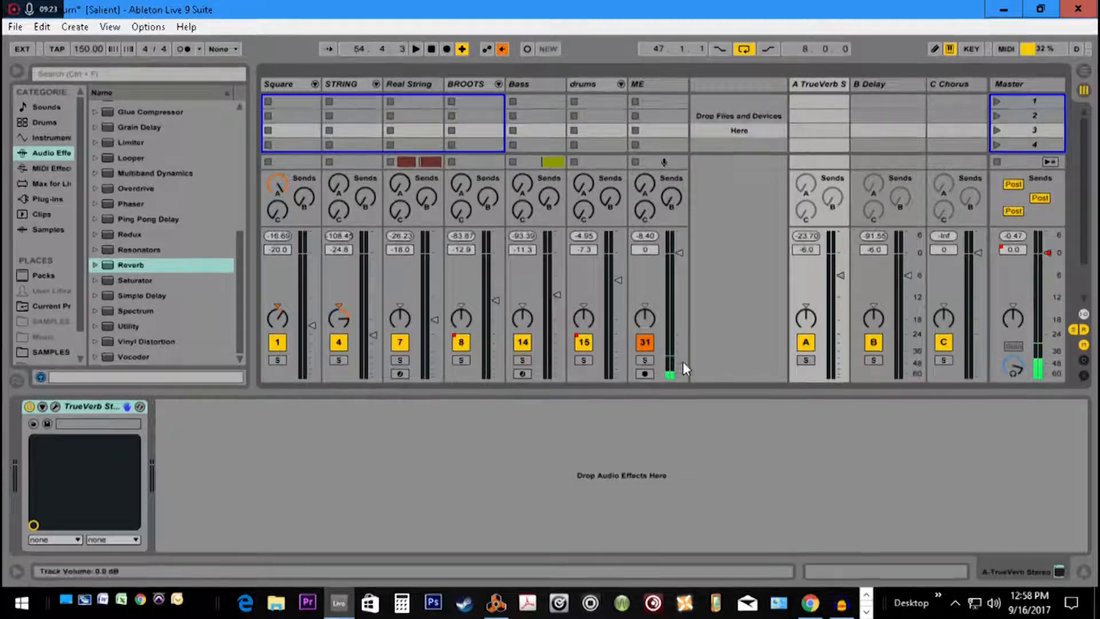
Solo the ME track and the Square group, and show the Square group's device chain
{"action": "left_click", "coordinate": [646, 362]}
{"action": "left_click", "coordinate": [277, 360], "text": "ctrl"}
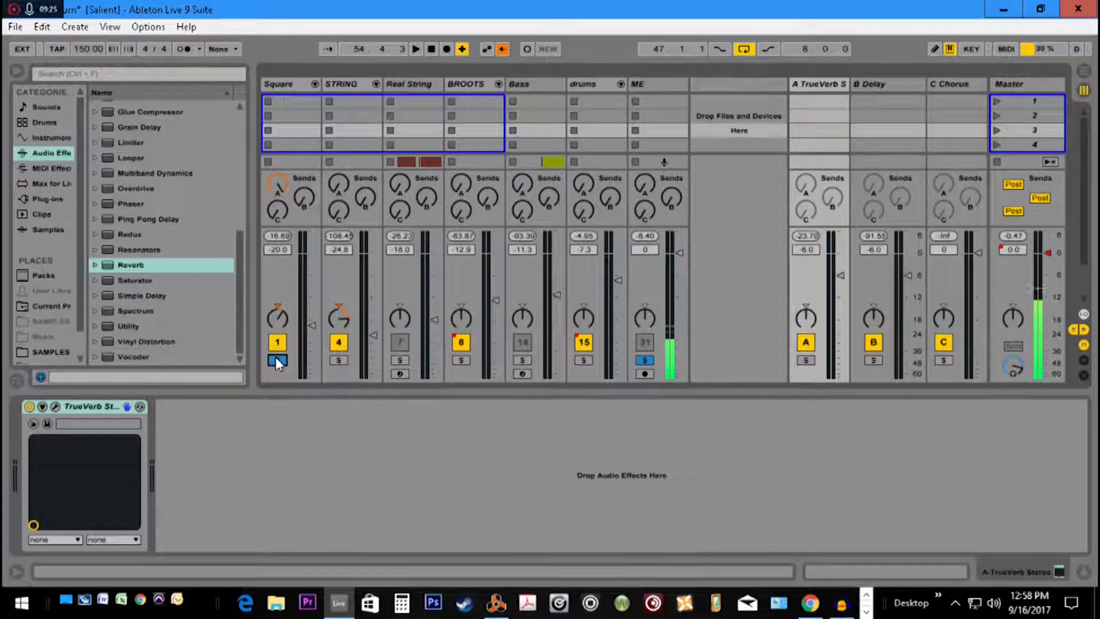
{"action": "left_click", "coordinate": [276, 84]}
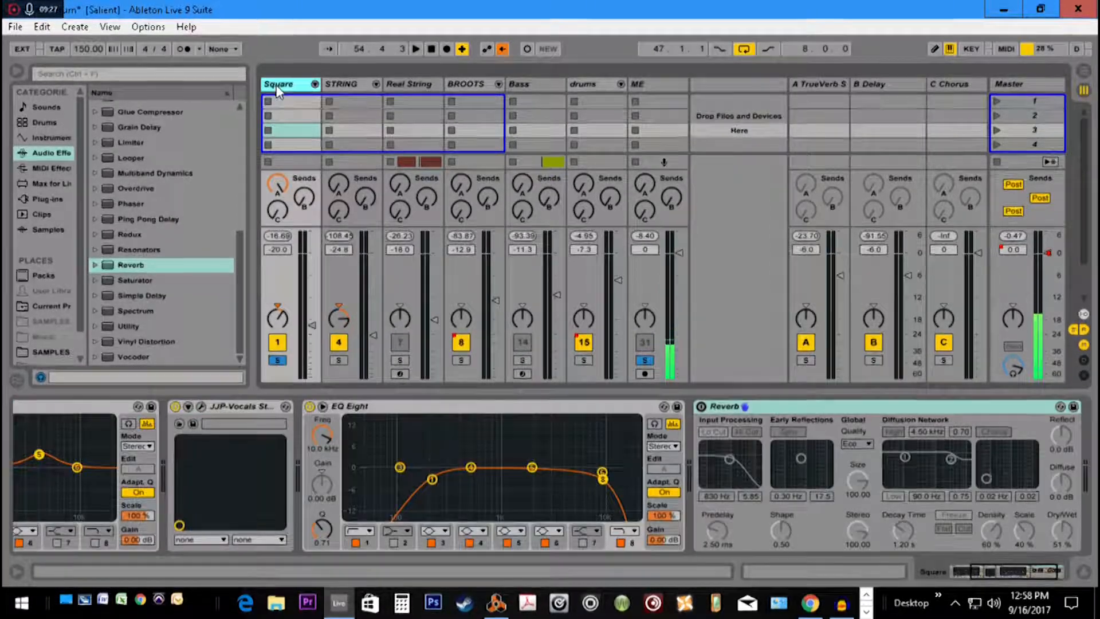
Start the loop playing and copy the Delay effect from the B Delay return track
{"action": "left_click", "coordinate": [865, 85]}
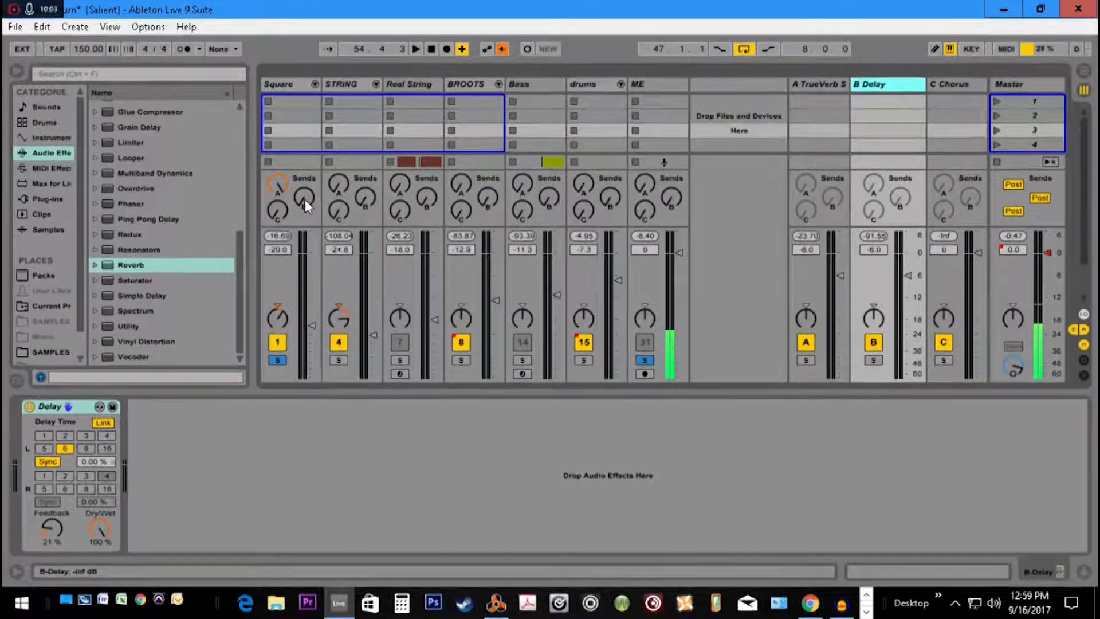
{"action": "key", "text": "space"}
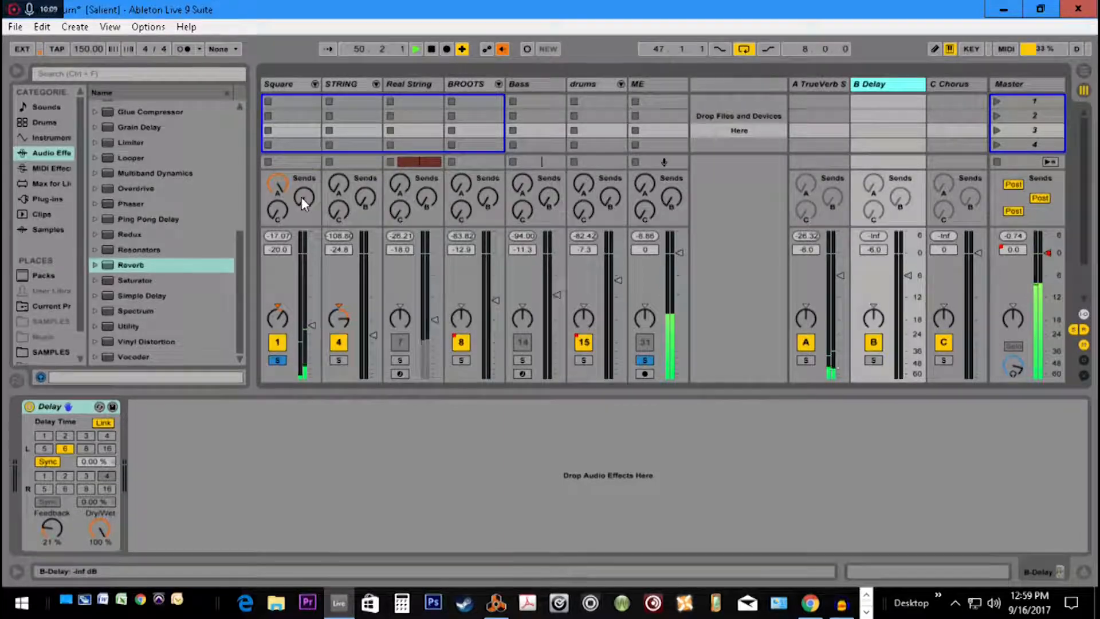
{"action": "scroll", "coordinate": [179, 198], "scroll_direction": "up", "scroll_amount": 1}
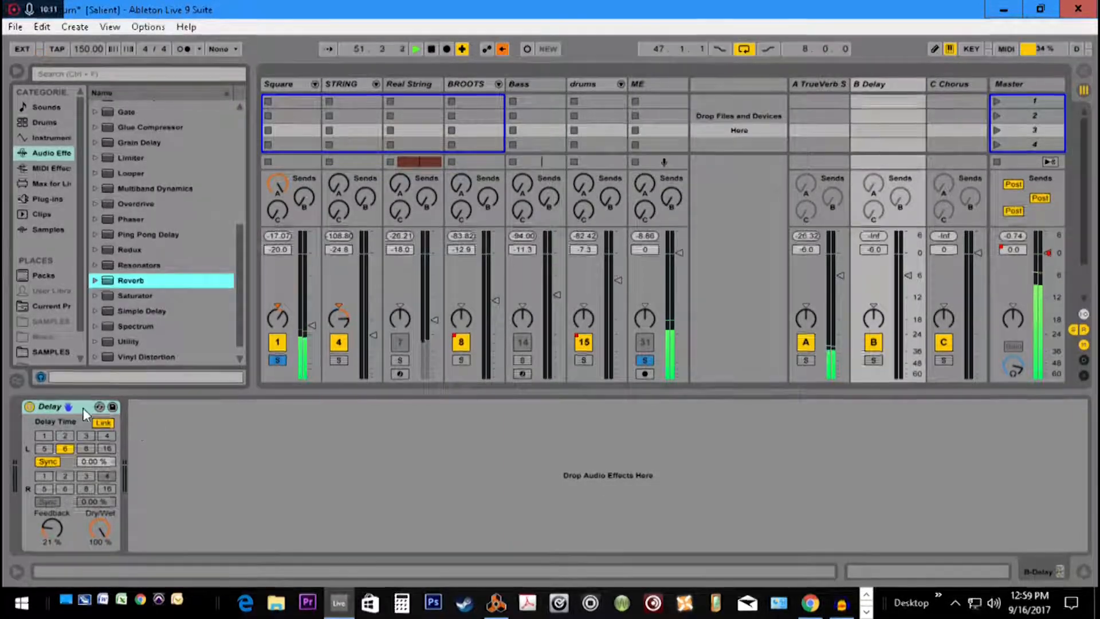
{"action": "left_click", "coordinate": [53, 405]}
{"action": "right_click", "coordinate": [54, 406]}
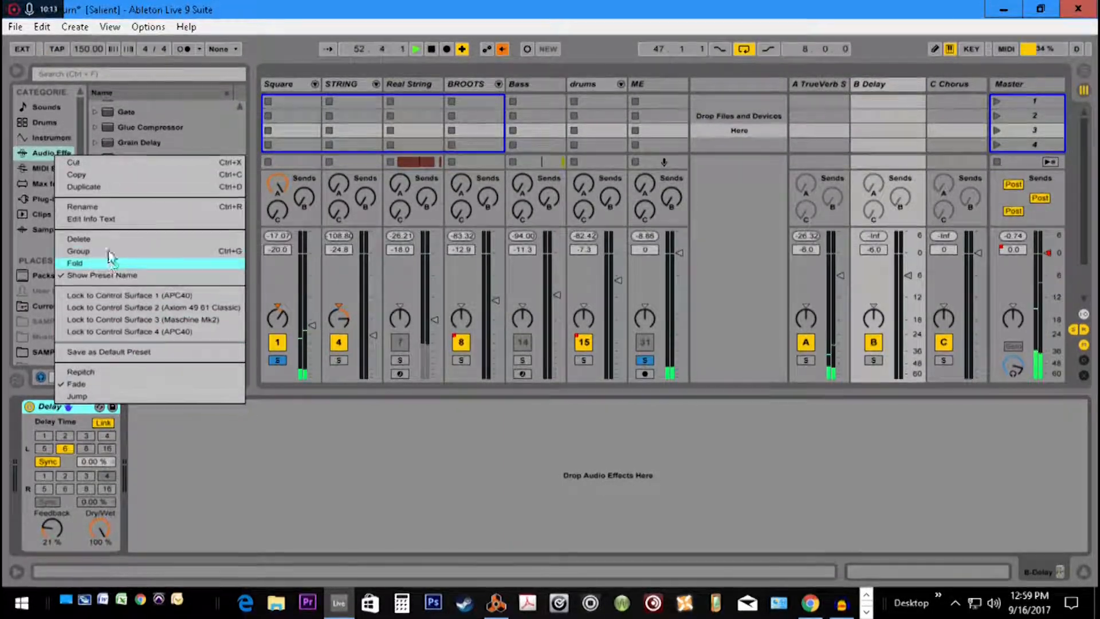
{"action": "left_click", "coordinate": [109, 175]}
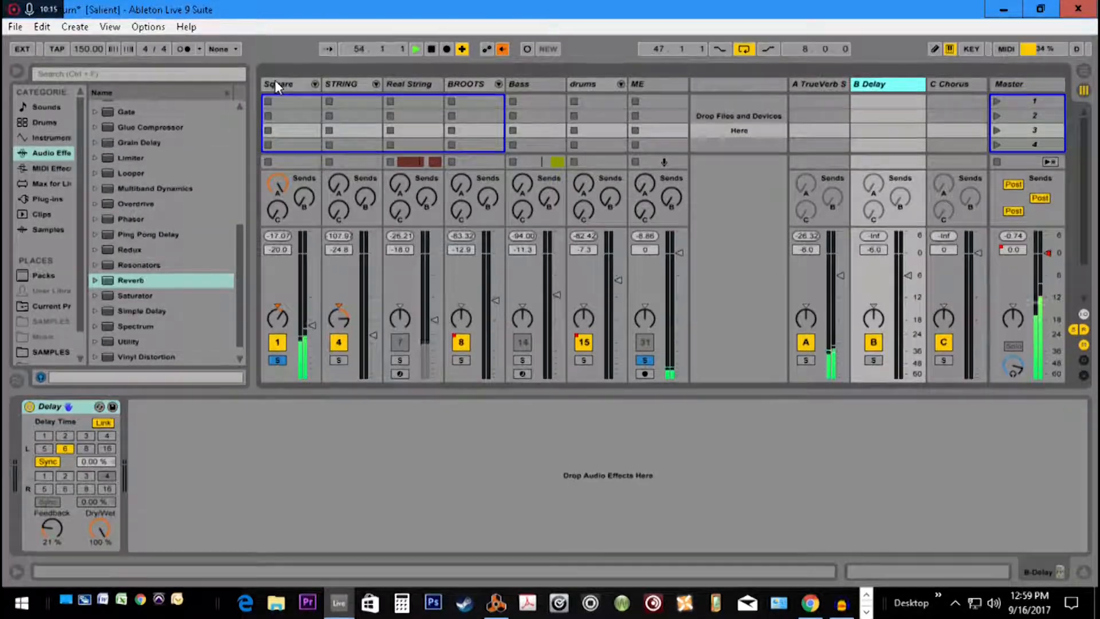
Paste the copied Delay after Reverb on the Square group, and delete it
{"action": "left_click", "coordinate": [275, 82]}
{"action": "scroll", "coordinate": [1031, 515], "scroll_direction": "right", "scroll_amount": 3}
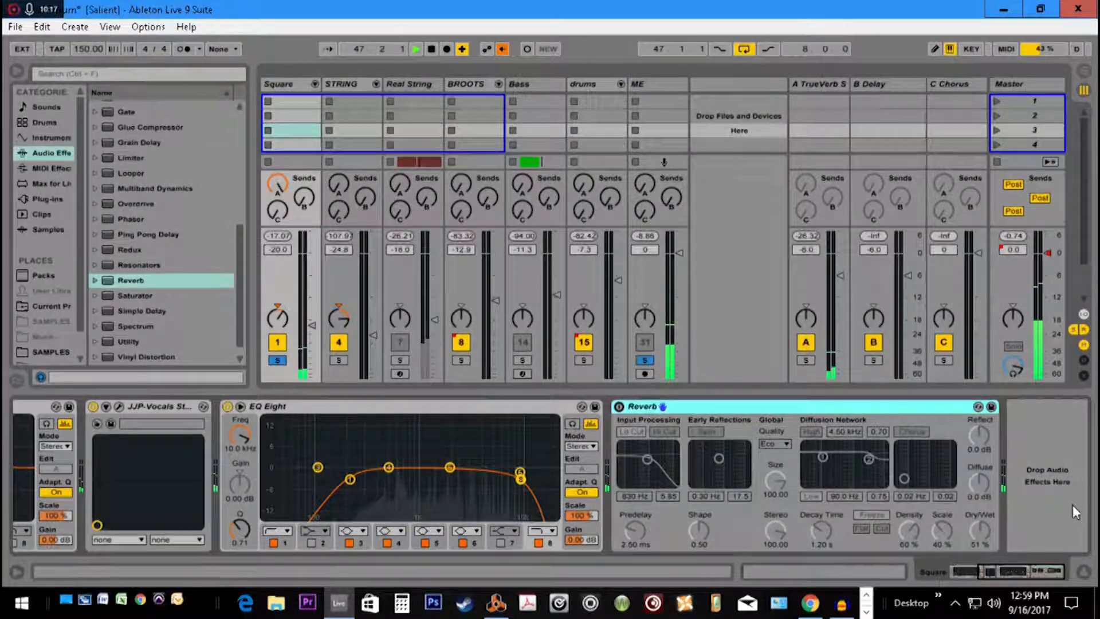
{"action": "right_click", "coordinate": [1053, 486]}
{"action": "left_click", "coordinate": [1045, 496]}
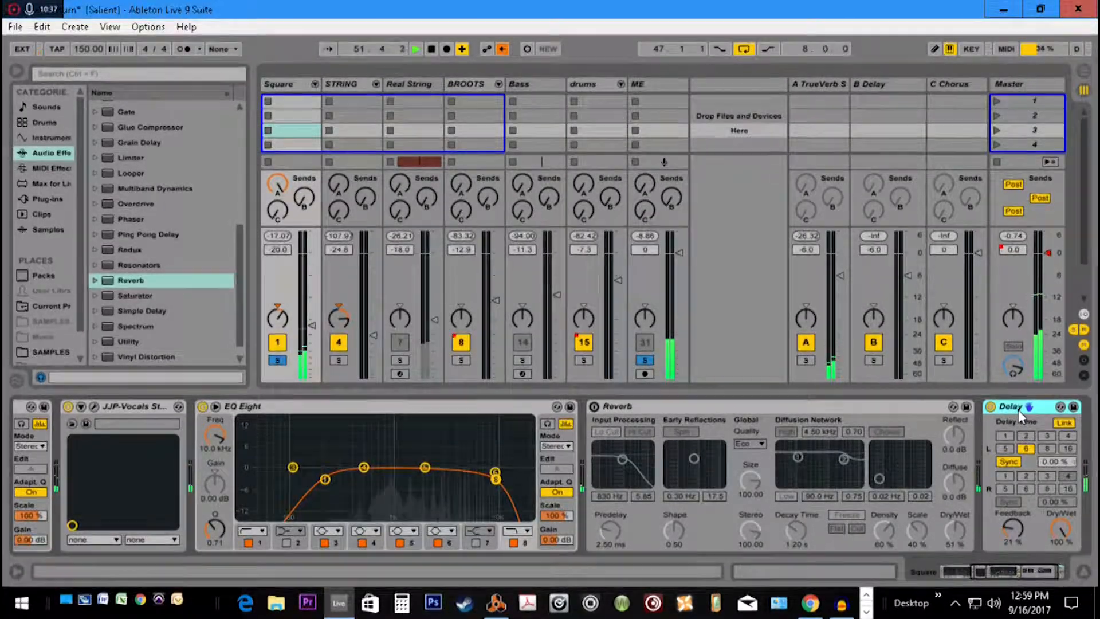
{"action": "key", "text": "Delete"}
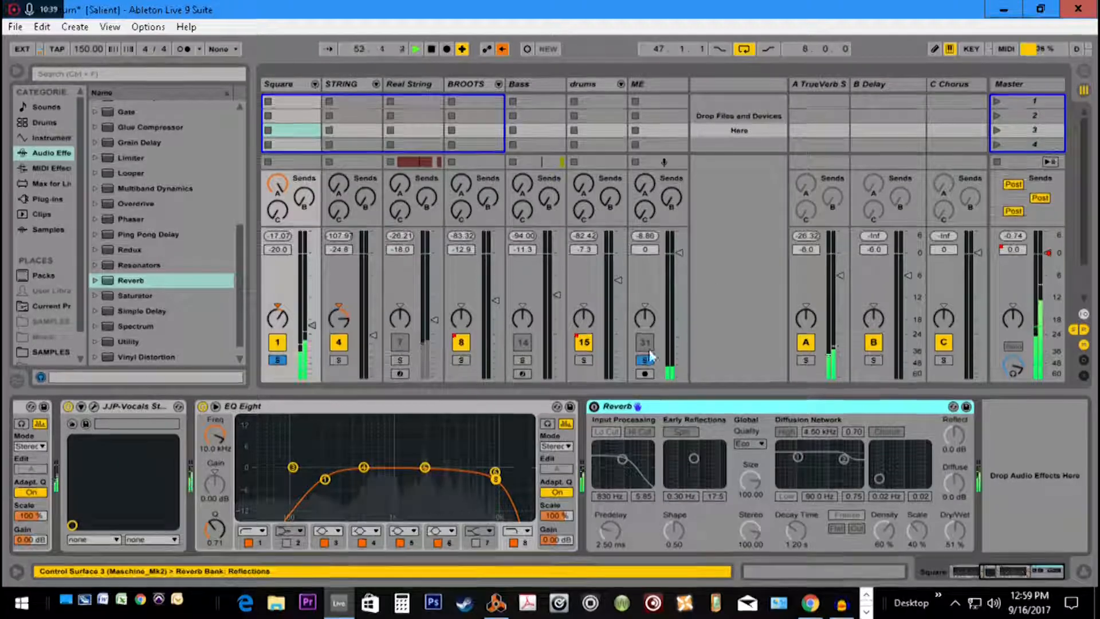
Show the B Delay return track's device and raise Send B on the Square group
{"action": "left_click", "coordinate": [903, 82]}
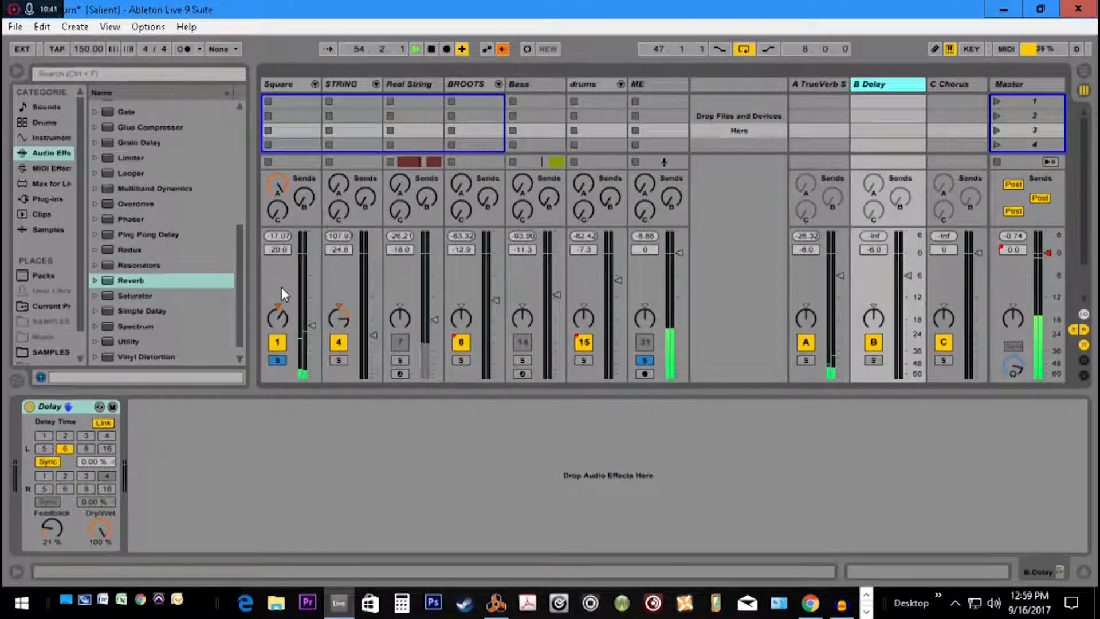
{"action": "left_click_drag", "start_coordinate": [307, 205], "coordinate": [307, 175]}
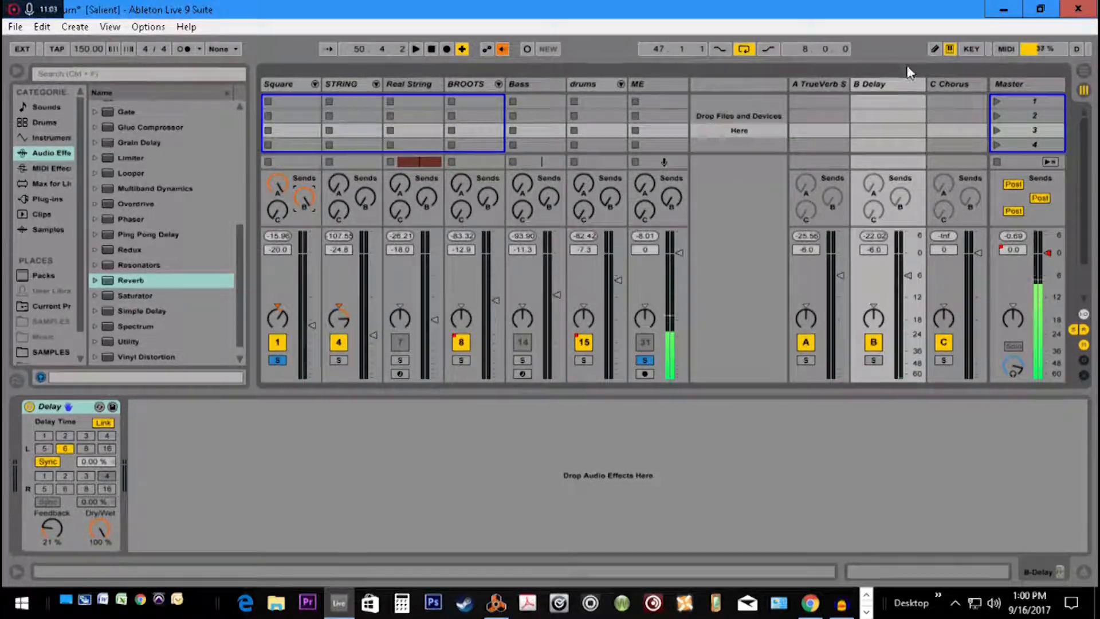
Copy the Chorus effect from the C Chorus return track
{"action": "left_click", "coordinate": [954, 85]}
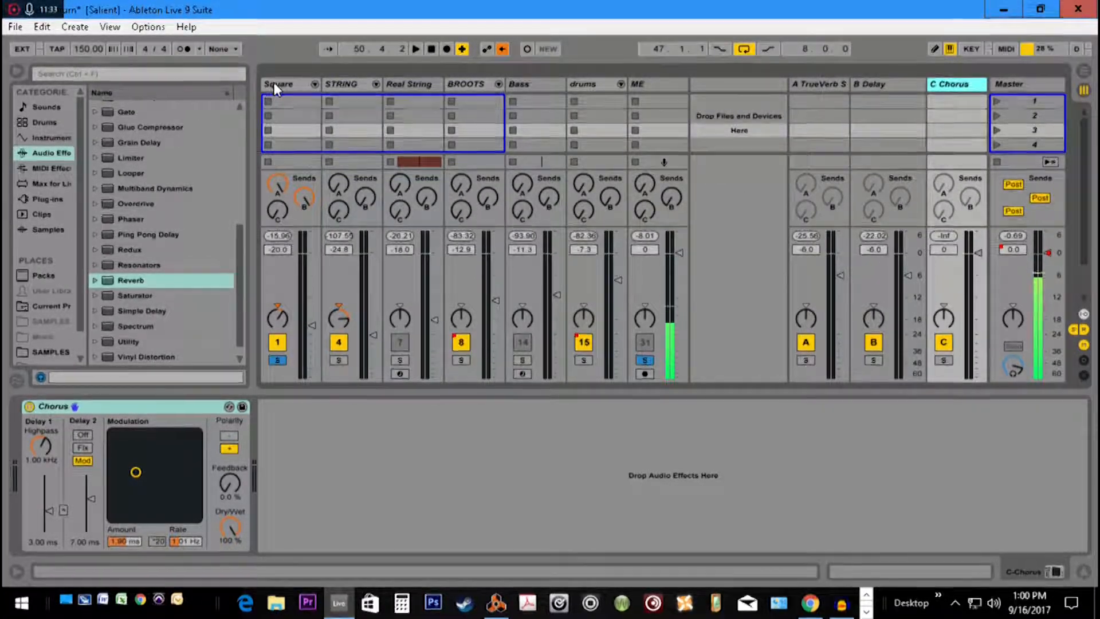
{"action": "right_click", "coordinate": [160, 407]}
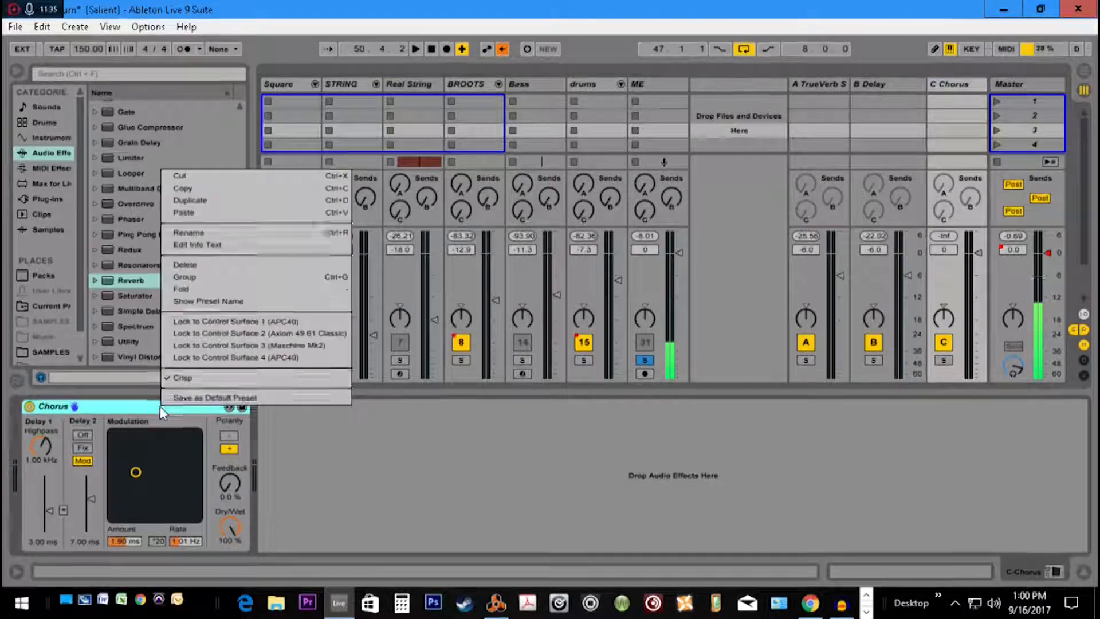
{"action": "left_click", "coordinate": [200, 189]}
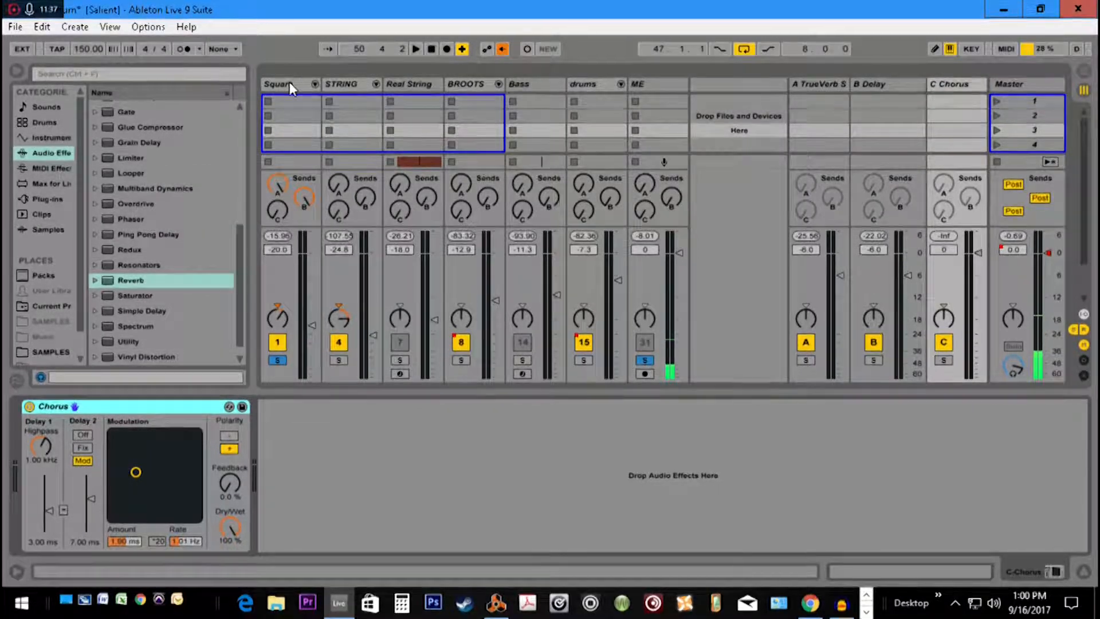
Delete the Reverb from the Square group and paste the copied Chorus after its EQ Eight
{"action": "left_click", "coordinate": [289, 81]}
{"action": "left_click", "coordinate": [837, 410]}
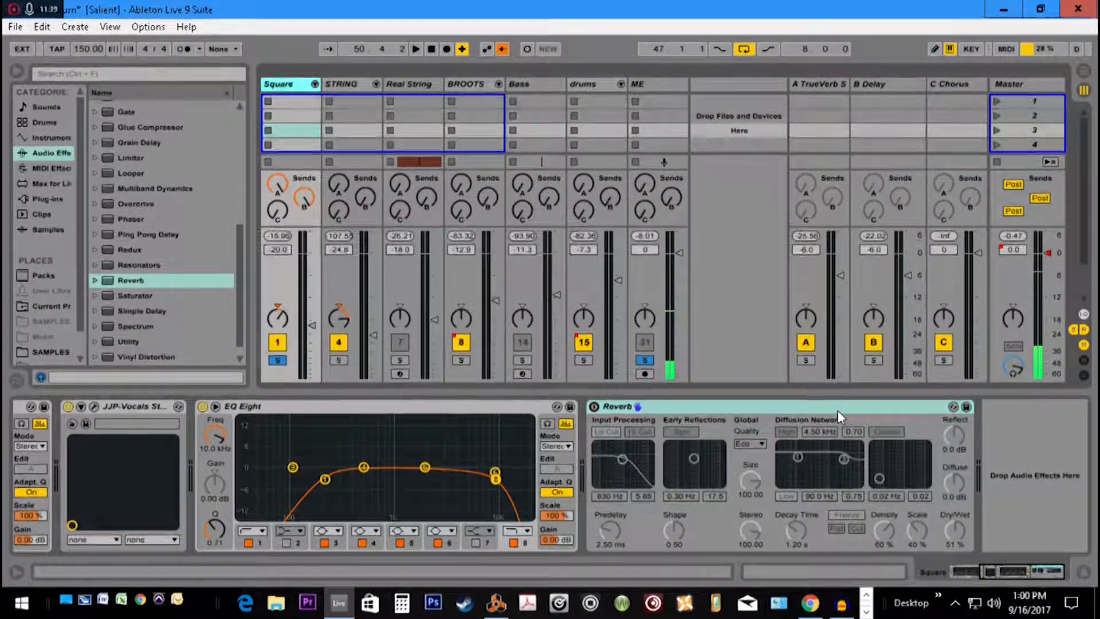
{"action": "key", "text": "Delete"}
{"action": "right_click", "coordinate": [738, 459]}
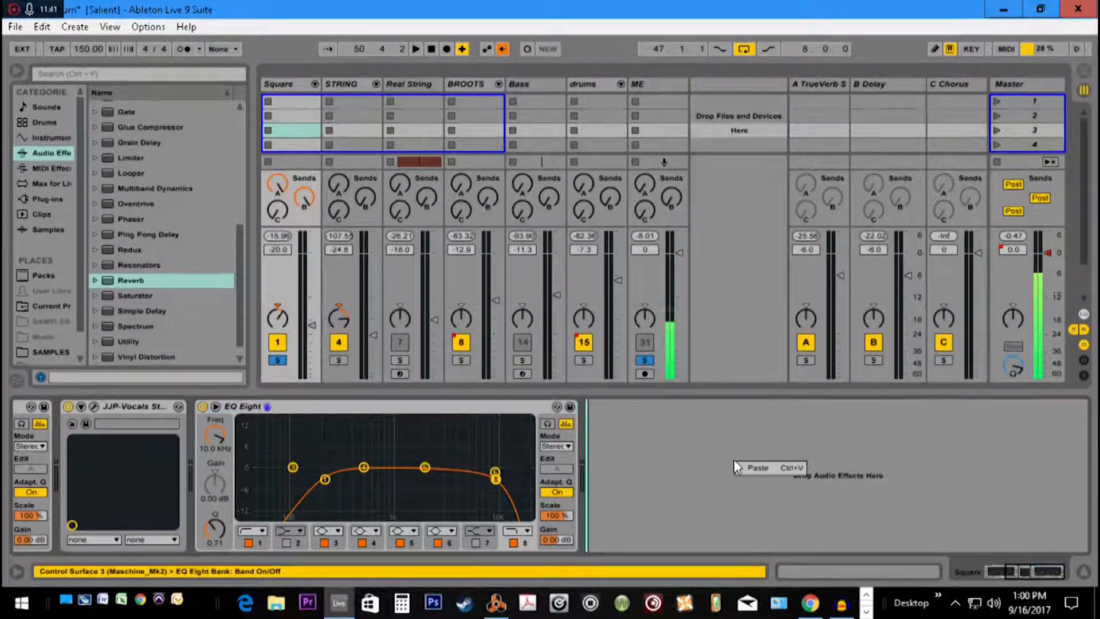
{"action": "left_click", "coordinate": [788, 466]}
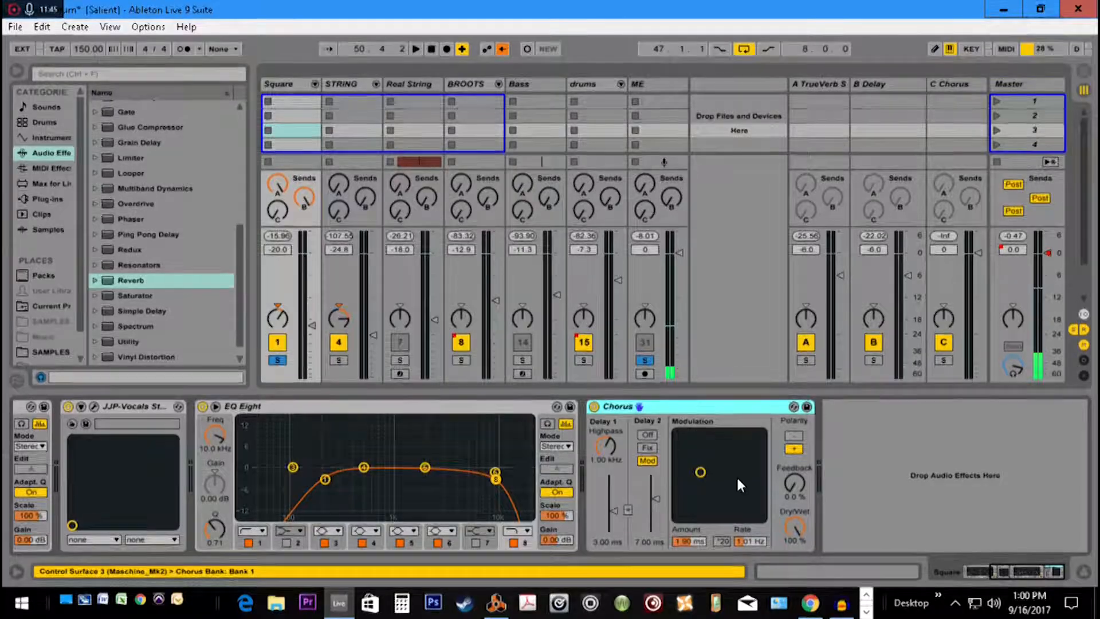
Start playback, lower the Square group's Chorus Dry/Wet to 24 %, and switch that Chorus off
{"action": "key", "text": "space"}
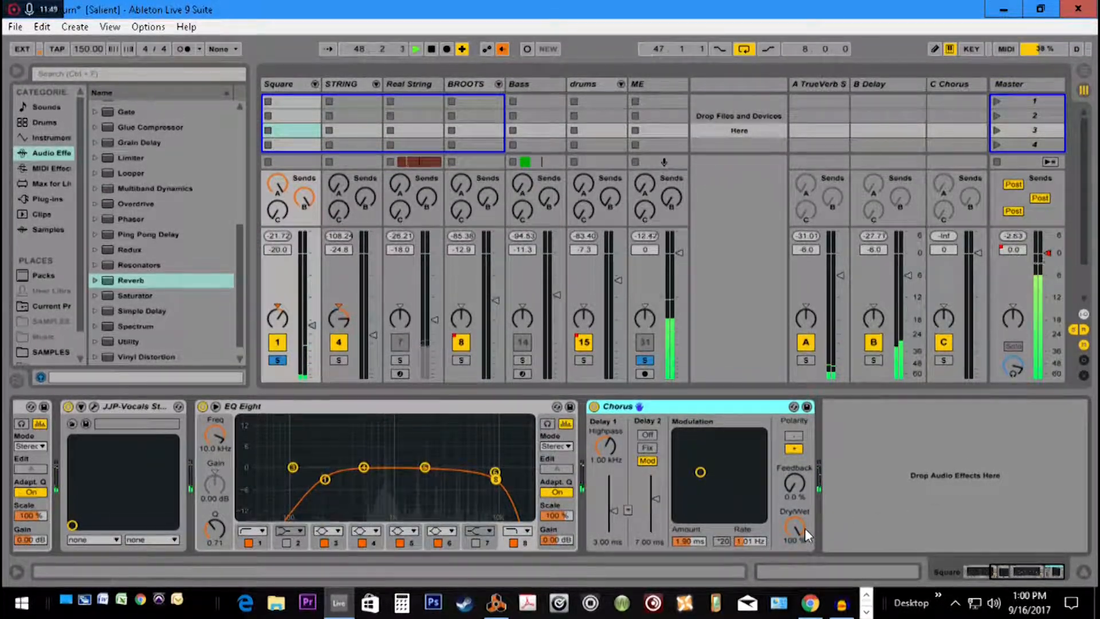
{"action": "left_click_drag", "start_coordinate": [793, 524], "coordinate": [793, 574]}
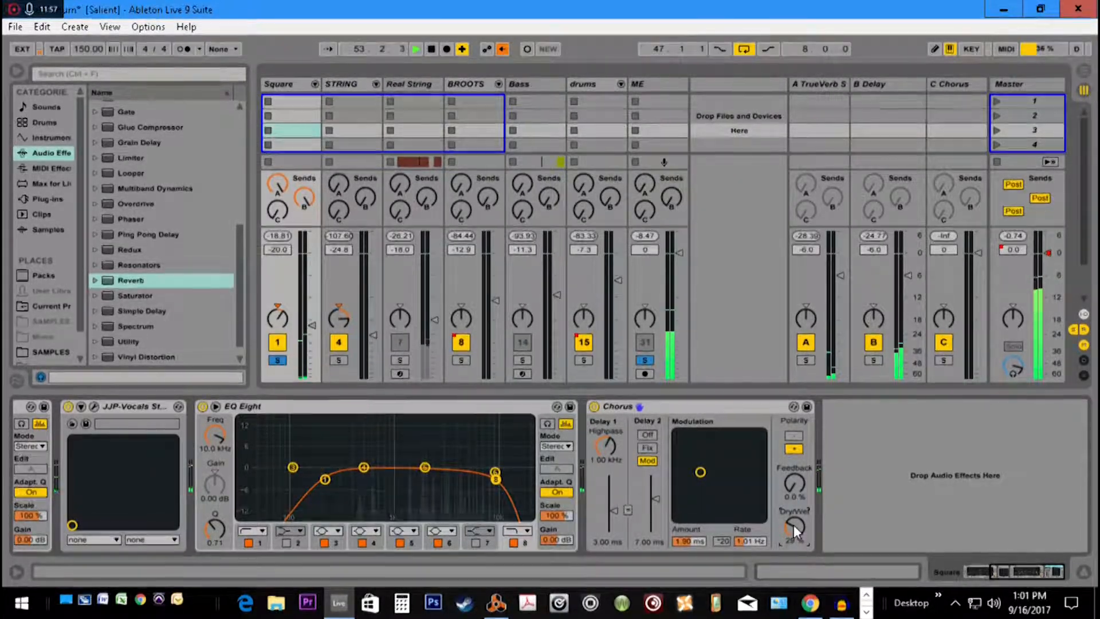
{"action": "mouse_move", "coordinate": [793, 524]}
{"action": "left_mouse_down"}
{"action": "mouse_move", "coordinate": [793, 484]}
{"action": "mouse_move", "coordinate": [793, 527]}
{"action": "left_mouse_up"}
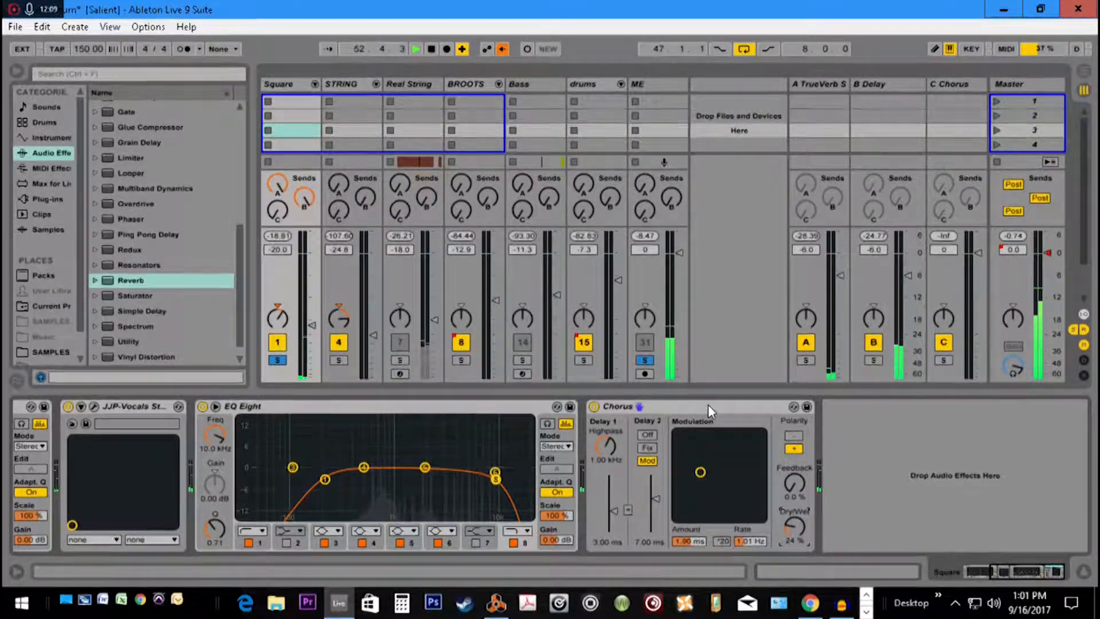
{"action": "left_click", "coordinate": [594, 406]}
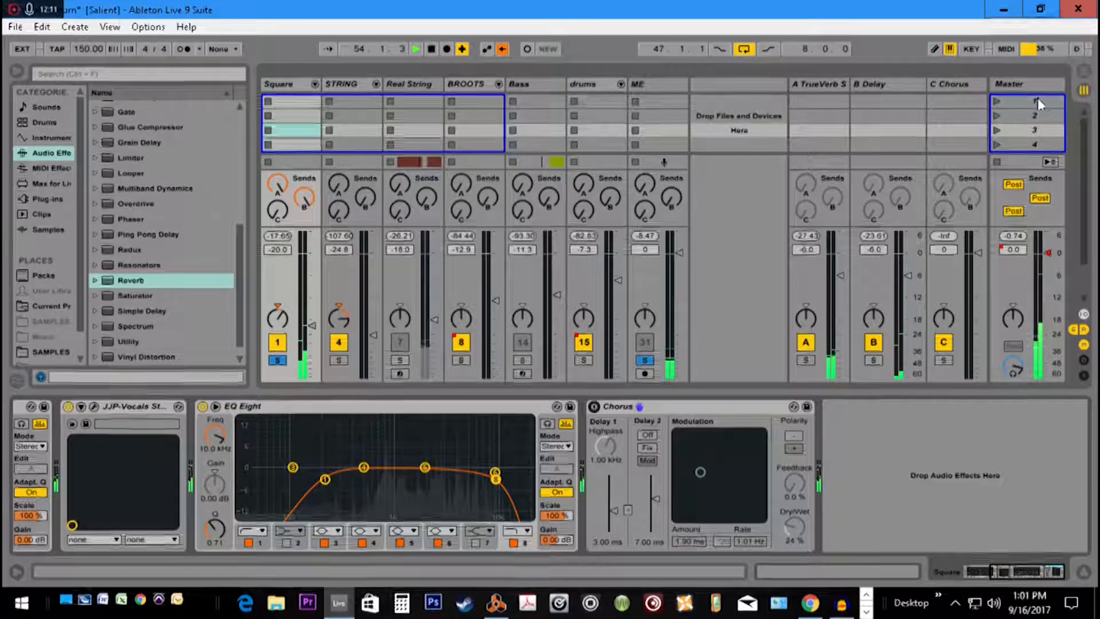
Show the C Chorus return track's device and raise Send C on the Square group
{"action": "left_click", "coordinate": [972, 89]}
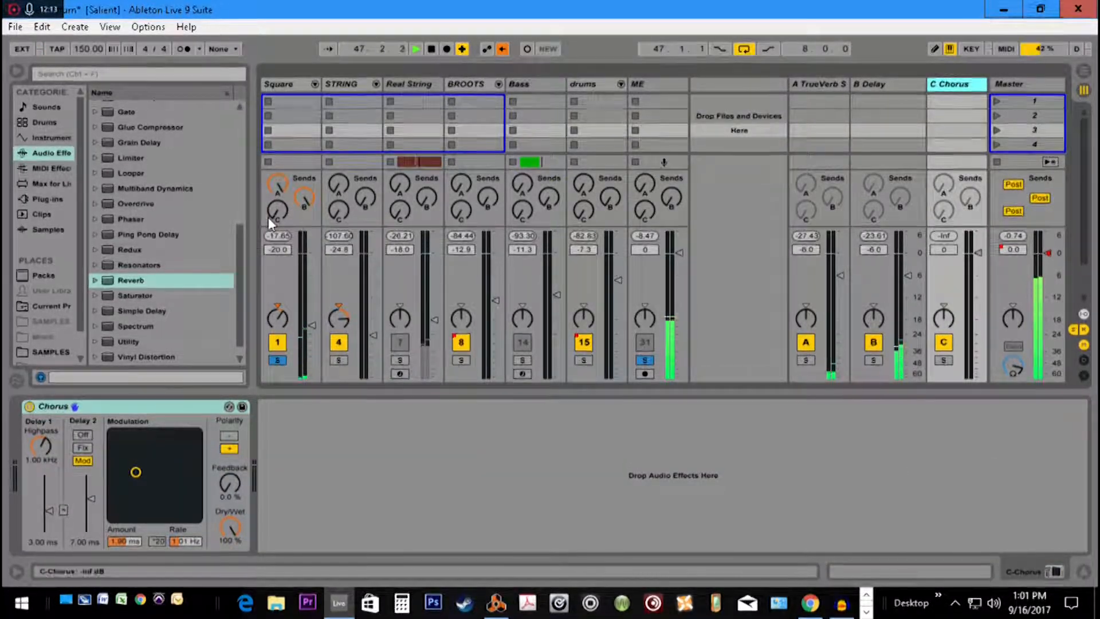
{"action": "mouse_move", "coordinate": [277, 214]}
{"action": "left_mouse_down"}
{"action": "mouse_move", "coordinate": [277, 182]}
{"action": "mouse_move", "coordinate": [277, 215]}
{"action": "left_mouse_up"}
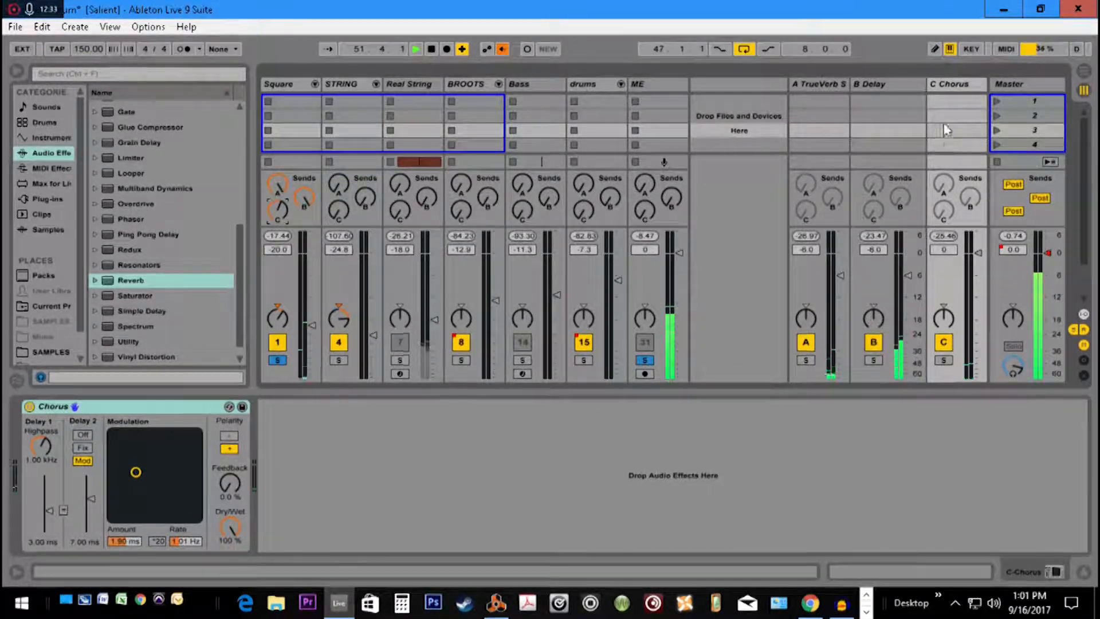
Lower the C Chorus return track's volume to -5.1 dB and undo that change
{"action": "left_click", "coordinate": [951, 86]}
{"action": "left_click_drag", "start_coordinate": [980, 254], "coordinate": [981, 274]}
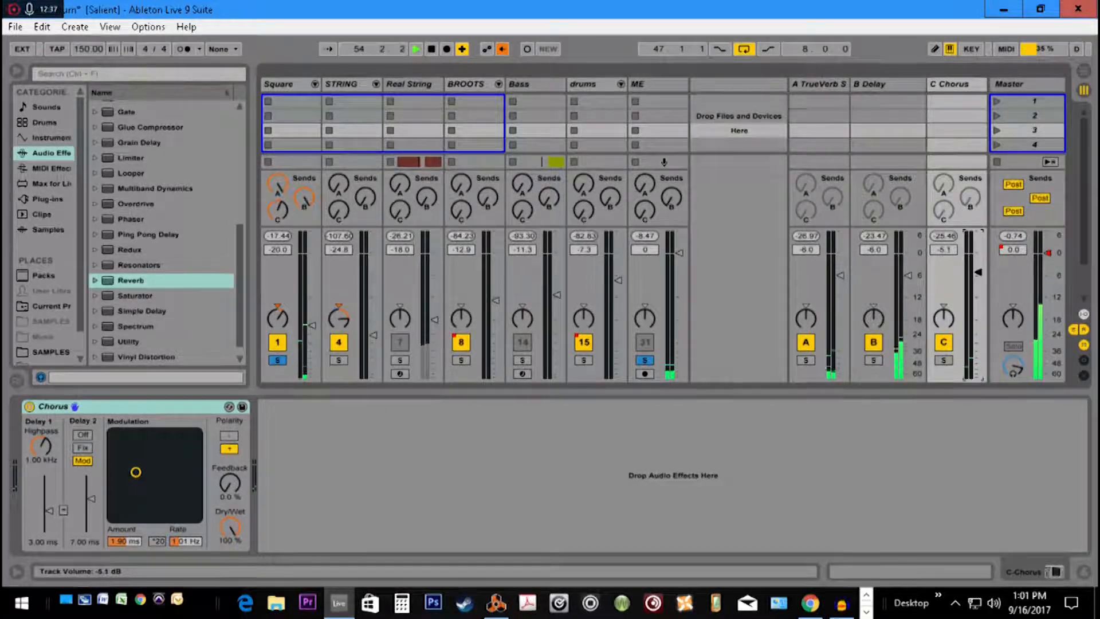
{"action": "key", "text": "ctrl+z"}
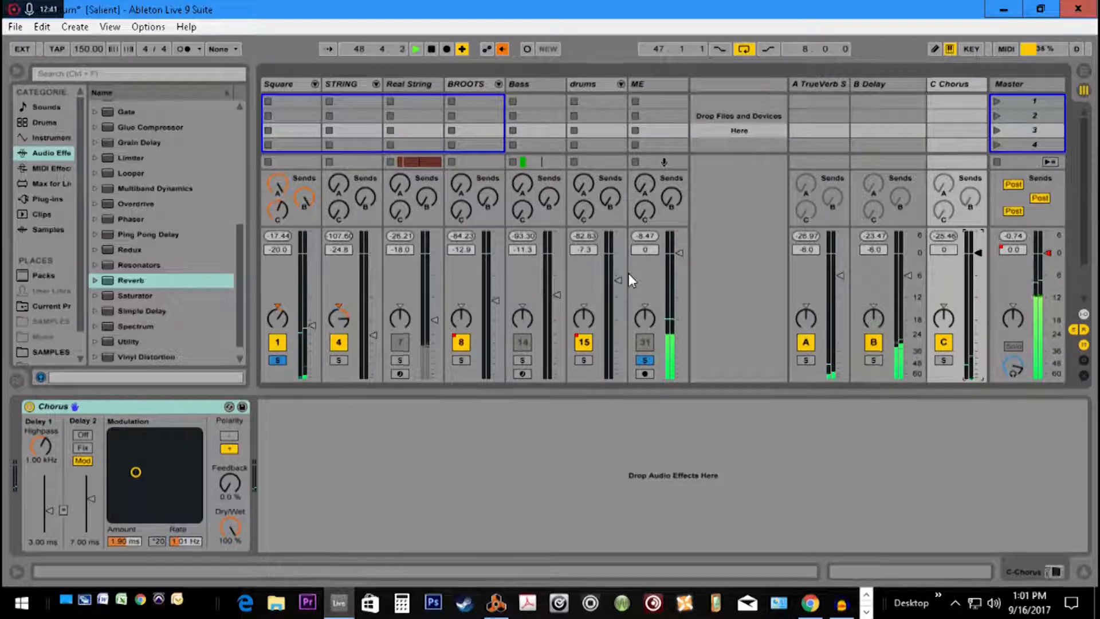
Review the devices on the B Delay and A TrueVerb return tracks
{"action": "left_click", "coordinate": [906, 85]}
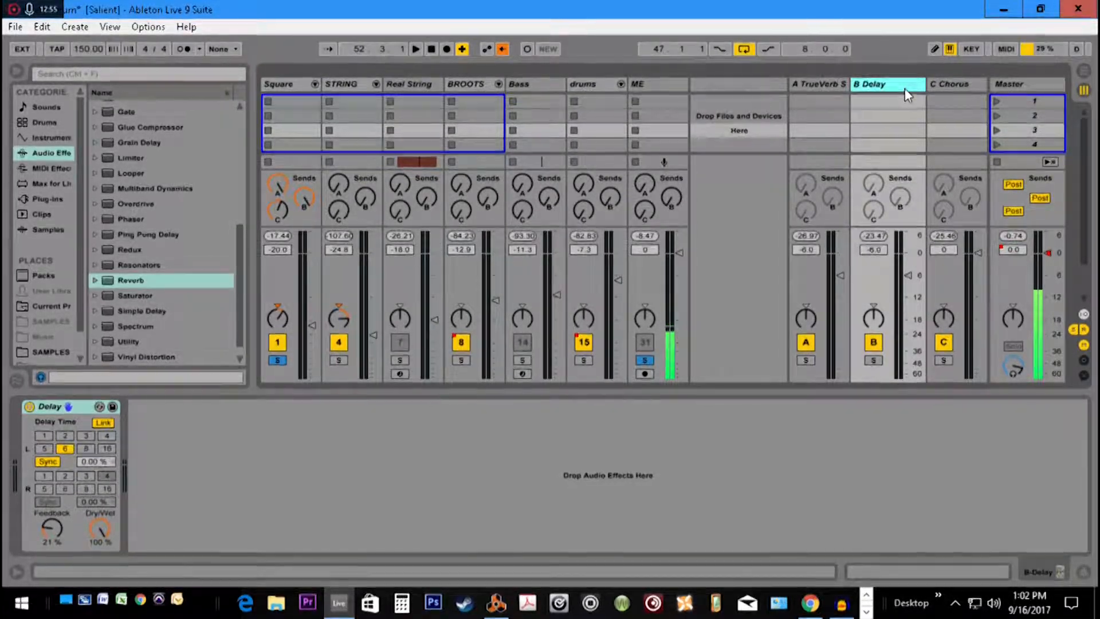
{"action": "left_click", "coordinate": [829, 87]}
{"action": "left_click", "coordinate": [867, 84]}
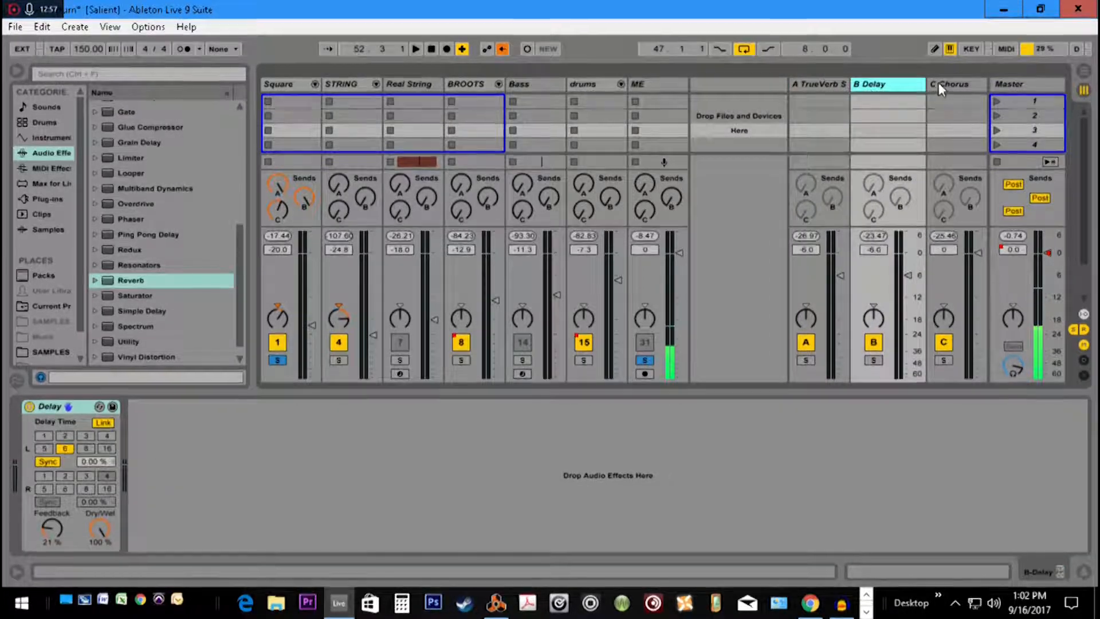
Find Redux among the audio effects and add it after Chorus on the C Chorus return track
{"action": "left_click", "coordinate": [946, 86]}
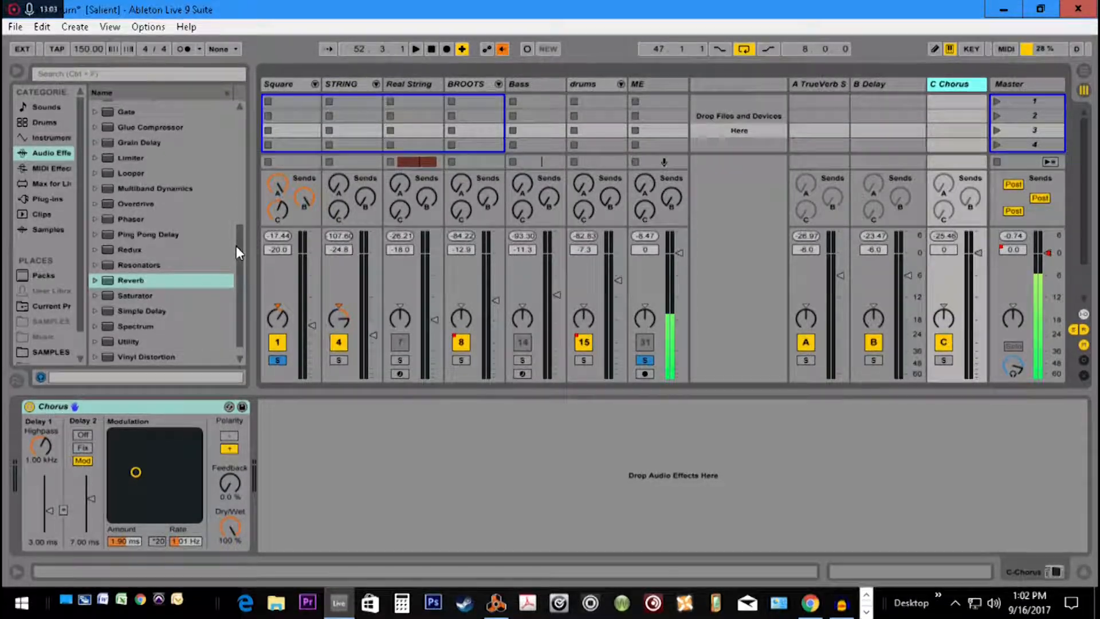
{"action": "left_click_drag", "start_coordinate": [236, 245], "coordinate": [239, 191]}
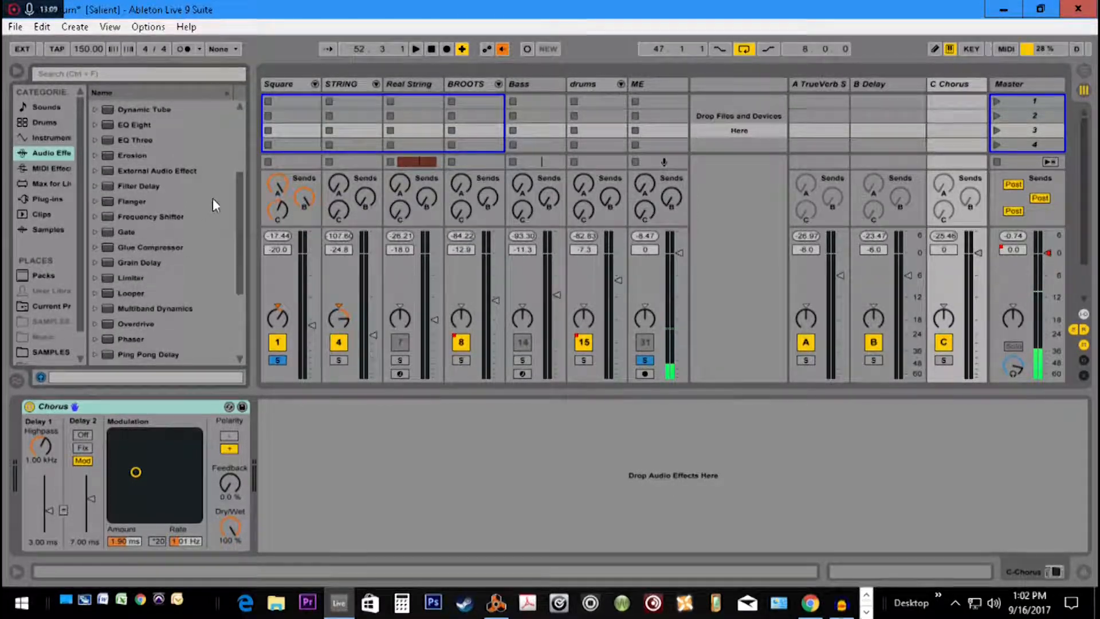
{"action": "left_click_drag", "start_coordinate": [235, 182], "coordinate": [237, 215]}
{"action": "left_click", "coordinate": [132, 301]}
{"action": "double_click", "coordinate": [132, 300]}
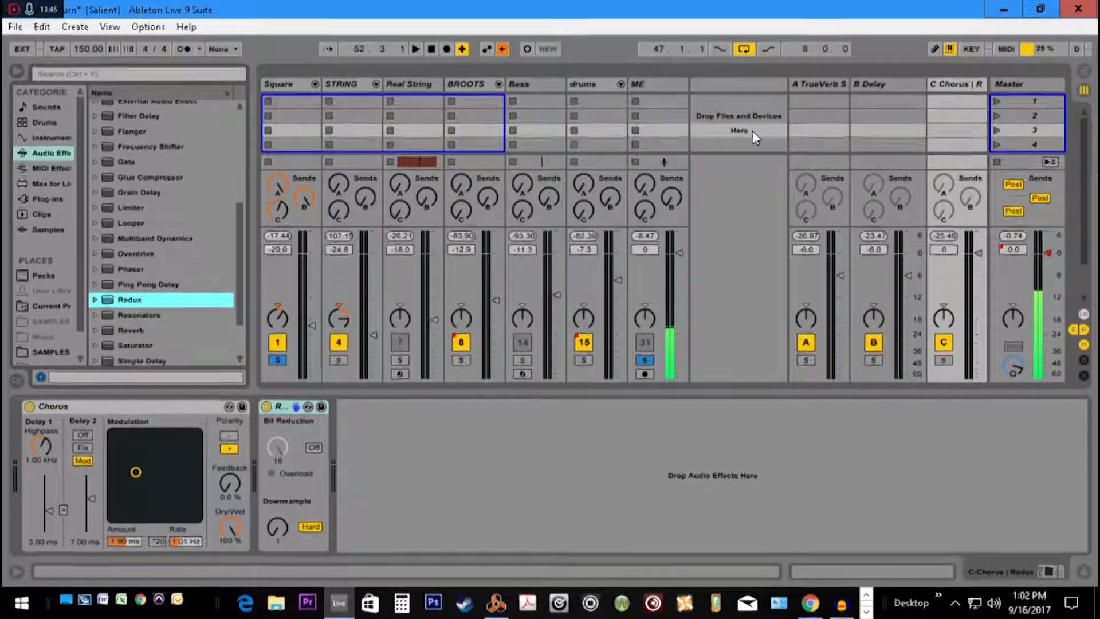
{"action": "left_click", "coordinate": [953, 88]}
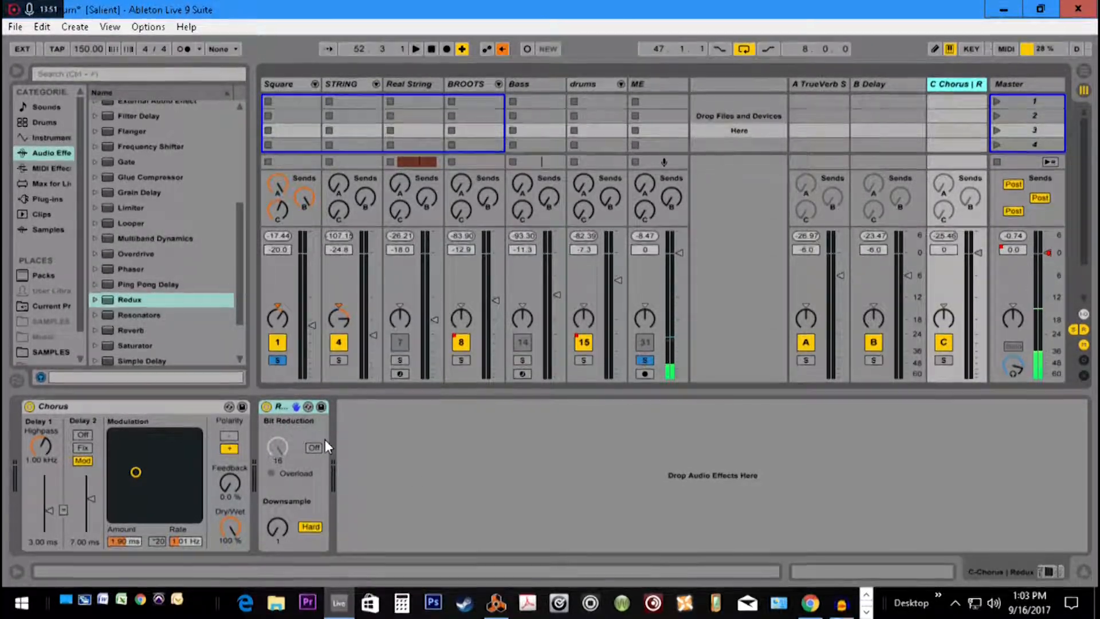
Start playback, switch Redux's downsampling mode to Soft, and set Downsample to 7.18
{"action": "key", "text": "space"}
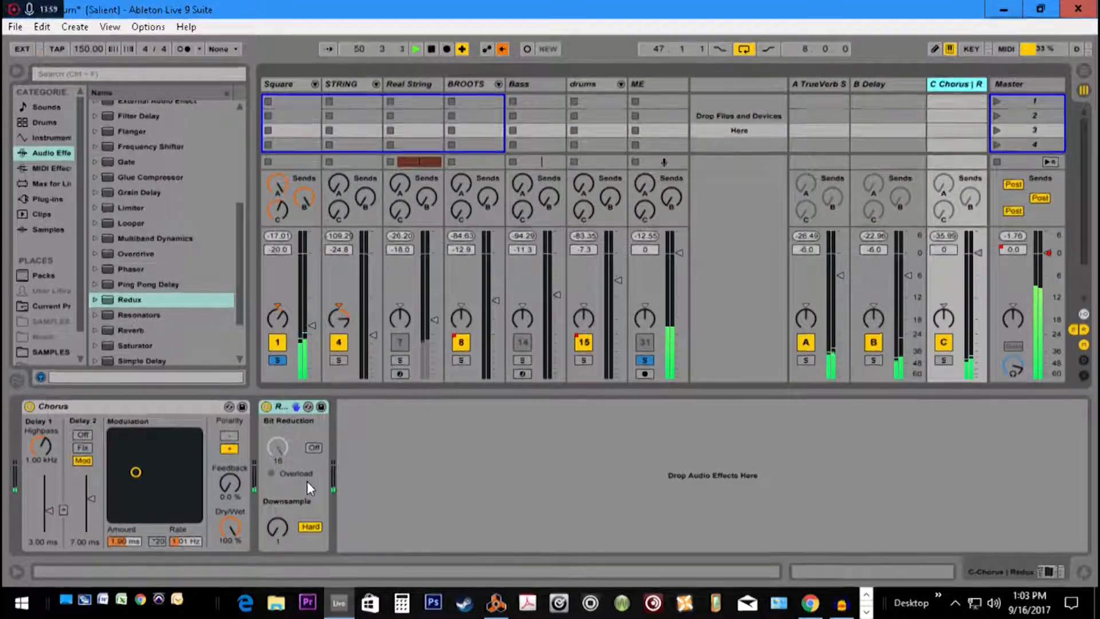
{"action": "left_click", "coordinate": [311, 528]}
{"action": "left_click", "coordinate": [277, 532]}
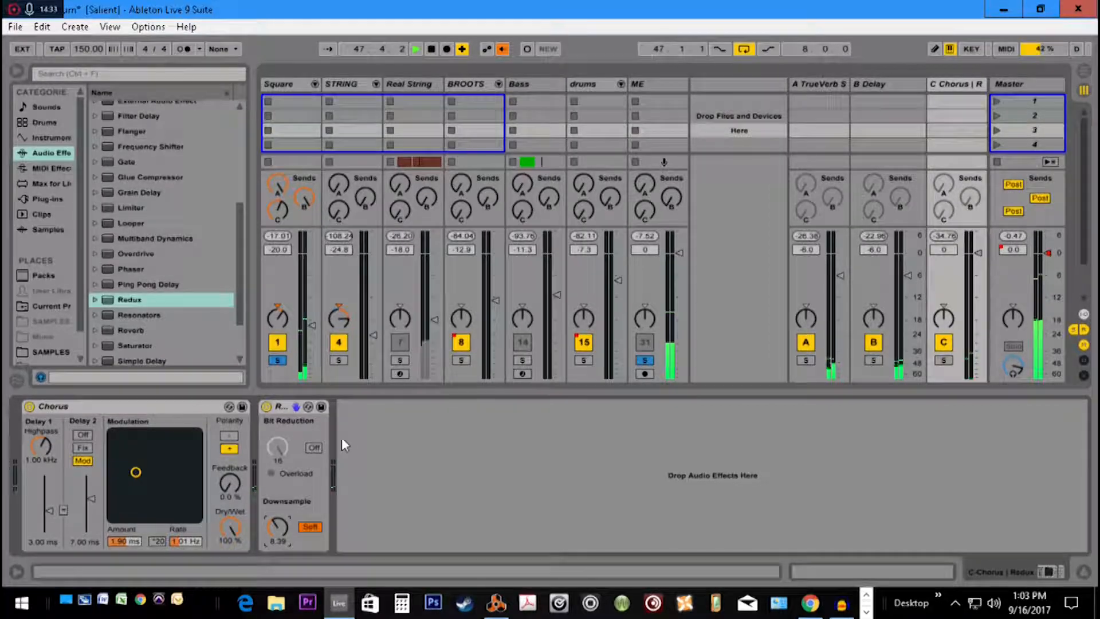
{"action": "mouse_move", "coordinate": [278, 528]}
{"action": "left_mouse_down"}
{"action": "mouse_move", "coordinate": [278, 515]}
{"action": "mouse_move", "coordinate": [278, 531]}
{"action": "left_mouse_up"}
Delete Redux from the C Chorus return track and stop playback
{"action": "left_click", "coordinate": [281, 412]}
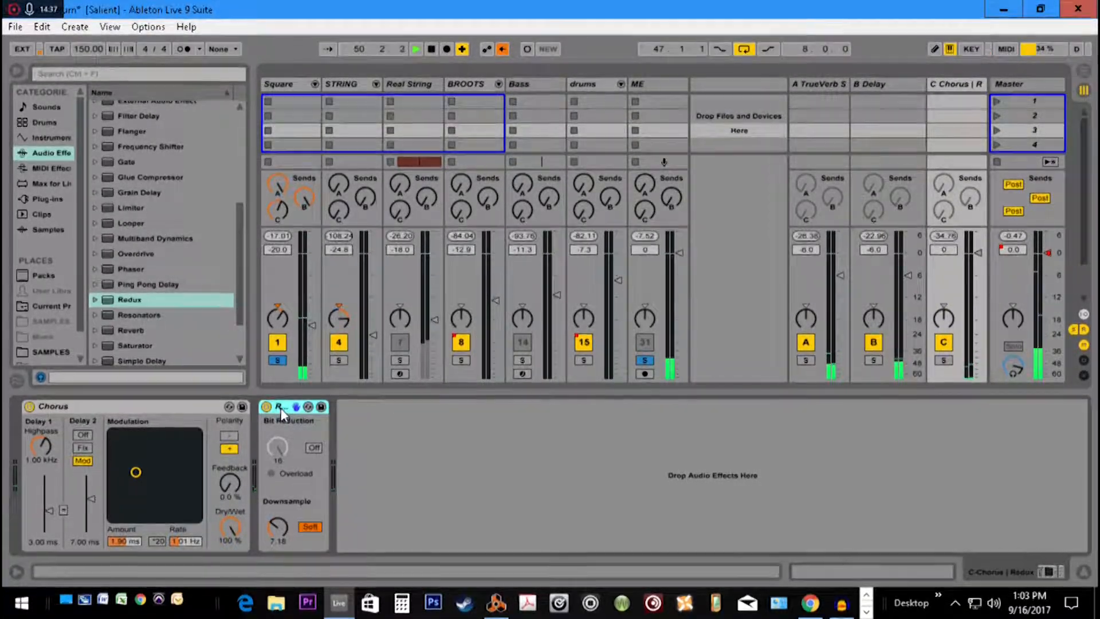
{"action": "key", "text": "Delete"}
{"action": "key", "text": "space"}
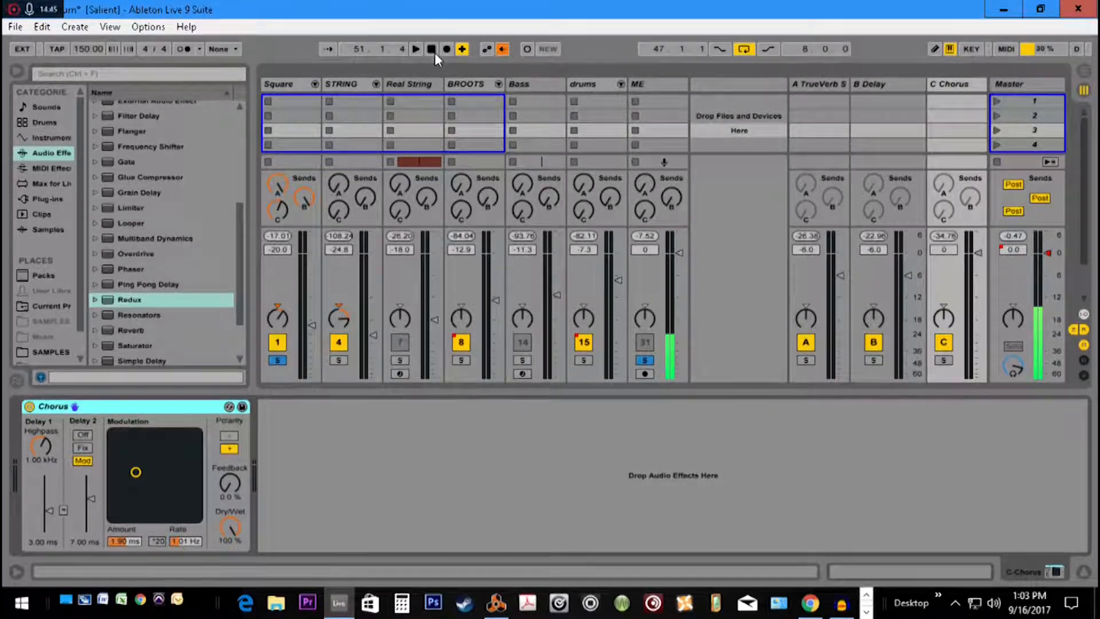
Turn off solo on the Square group in the Arrangement view and disable the loop
{"action": "key", "text": "Tab"}
{"action": "left_click_drag", "start_coordinate": [316, 111], "coordinate": [494, 144]}
{"action": "left_click", "coordinate": [1027, 149]}
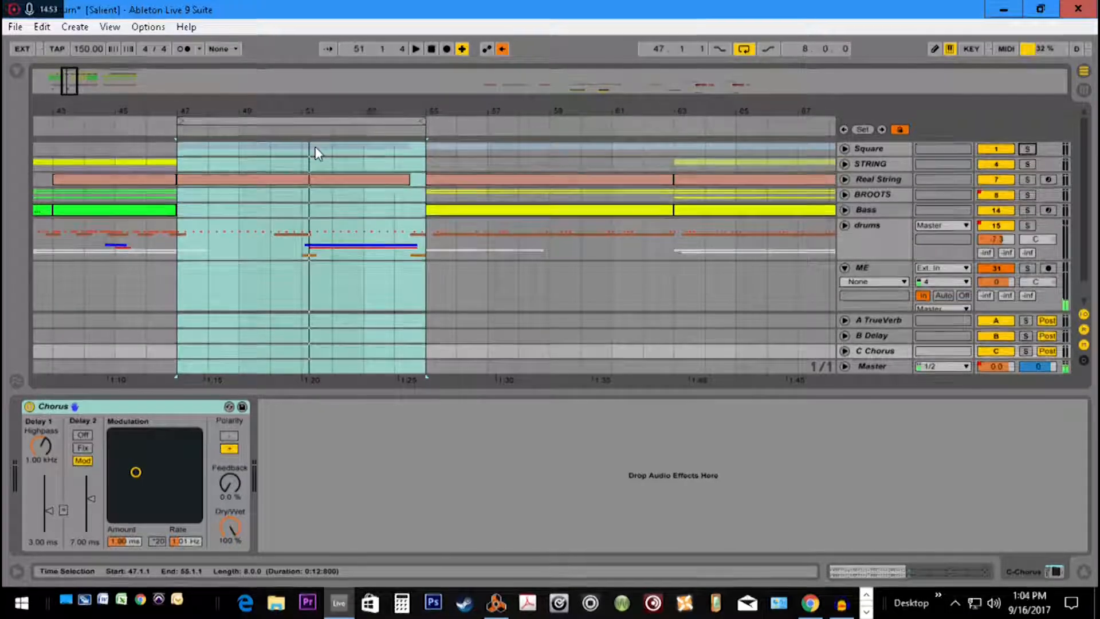
{"action": "key", "text": "Tab"}
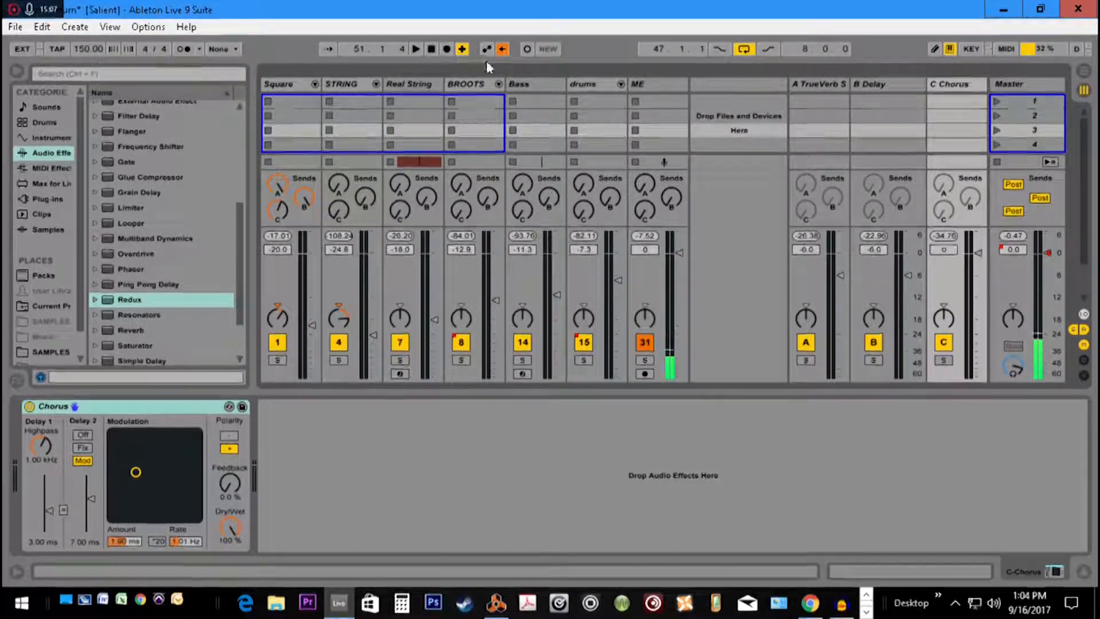
{"action": "left_click", "coordinate": [743, 49]}
Check the full mix in the Session and Arrangement views during playback and zoom the arrangement out to the whole song
{"action": "key", "text": "Tab"}
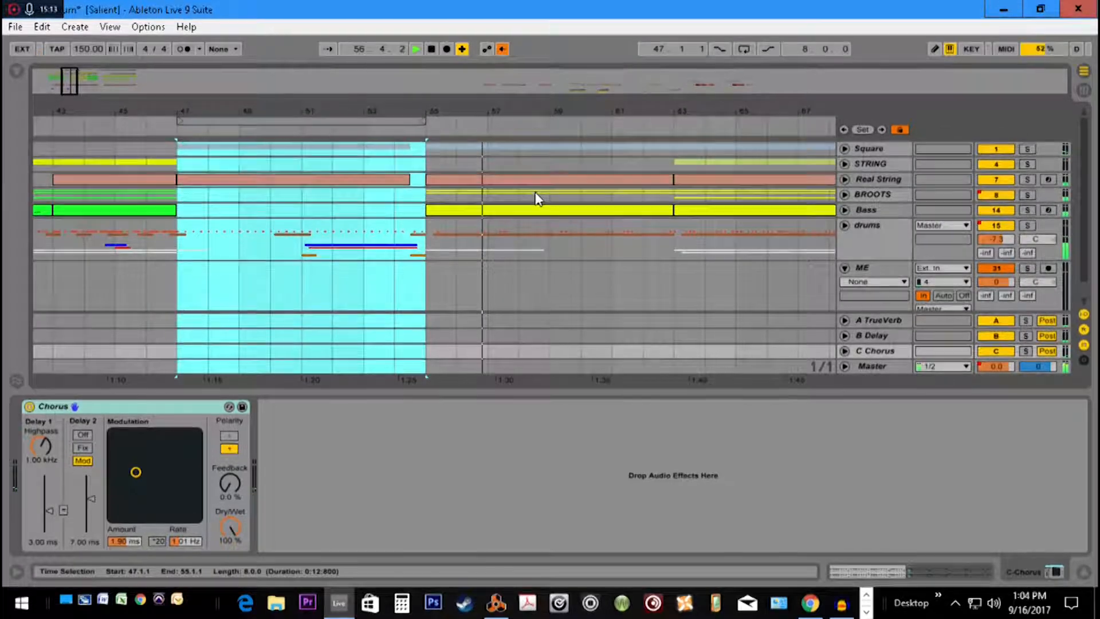
{"action": "key", "text": "Tab"}
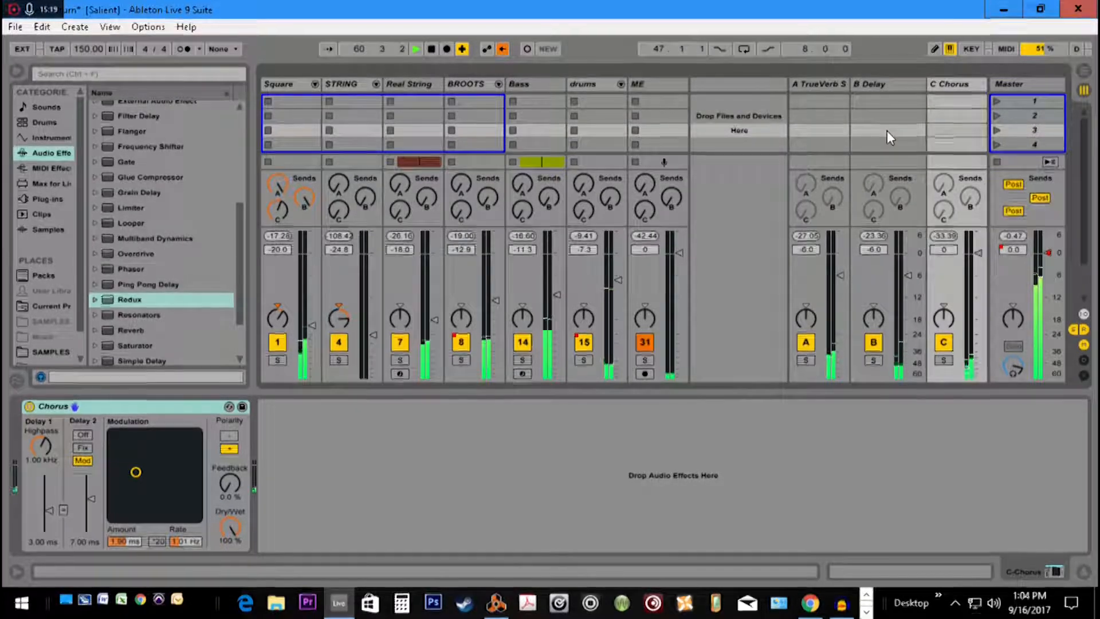
{"action": "key", "text": "Tab"}
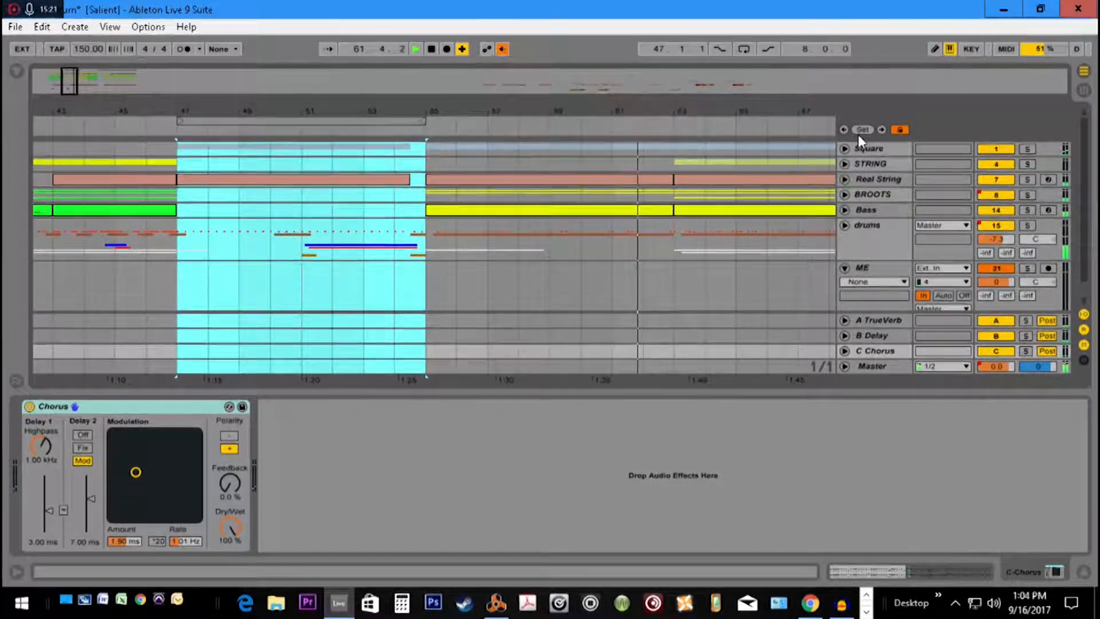
{"action": "left_click_drag", "start_coordinate": [69, 81], "coordinate": [69, 43]}
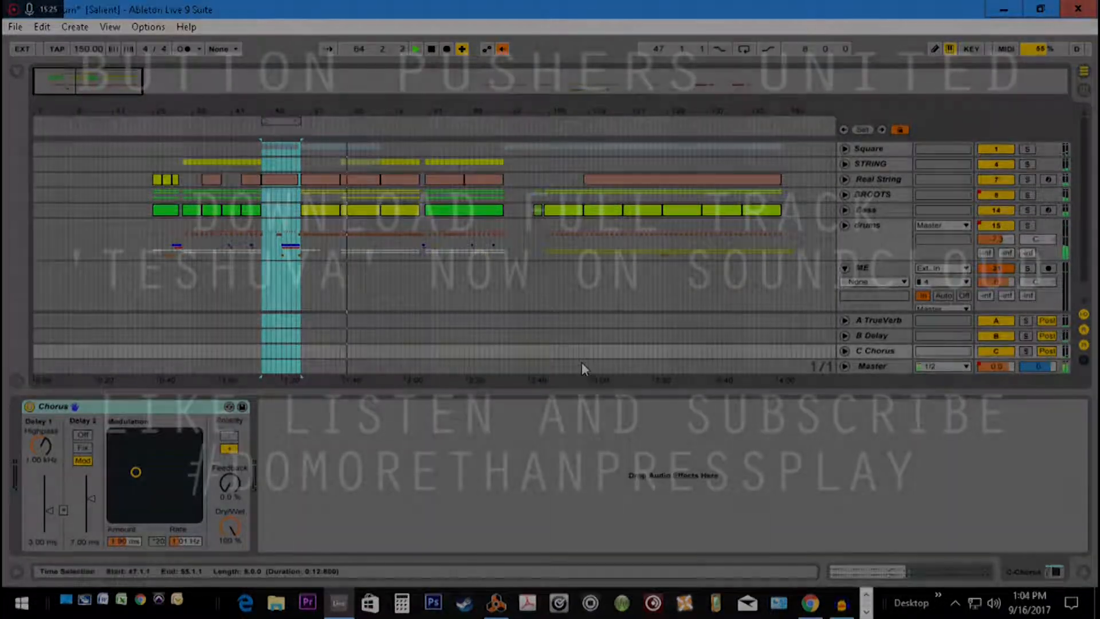